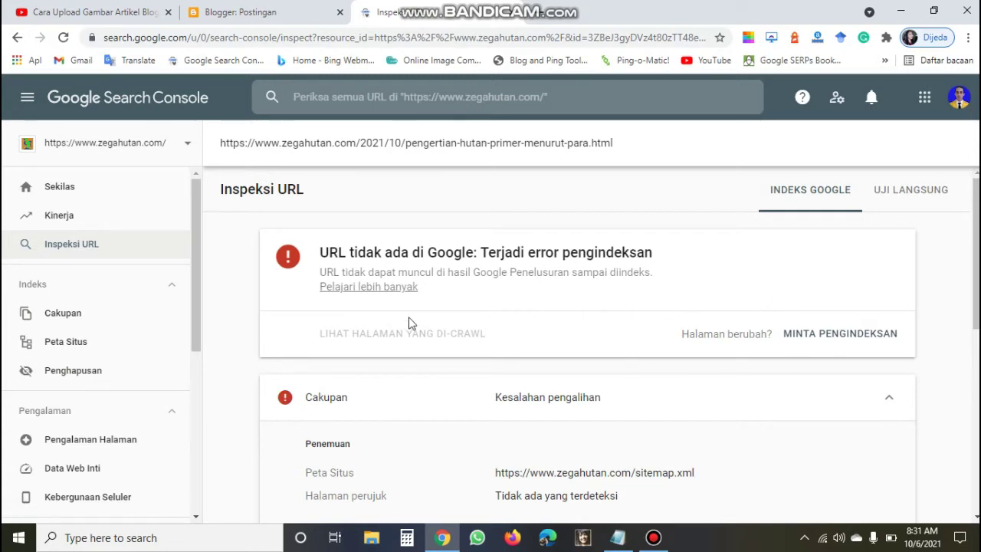
Examine the crawl and page-fetch details in the coverage report for the inspected URL
{"action": "scroll", "coordinate": [639, 375], "scroll_direction": "down", "scroll_amount": 4}
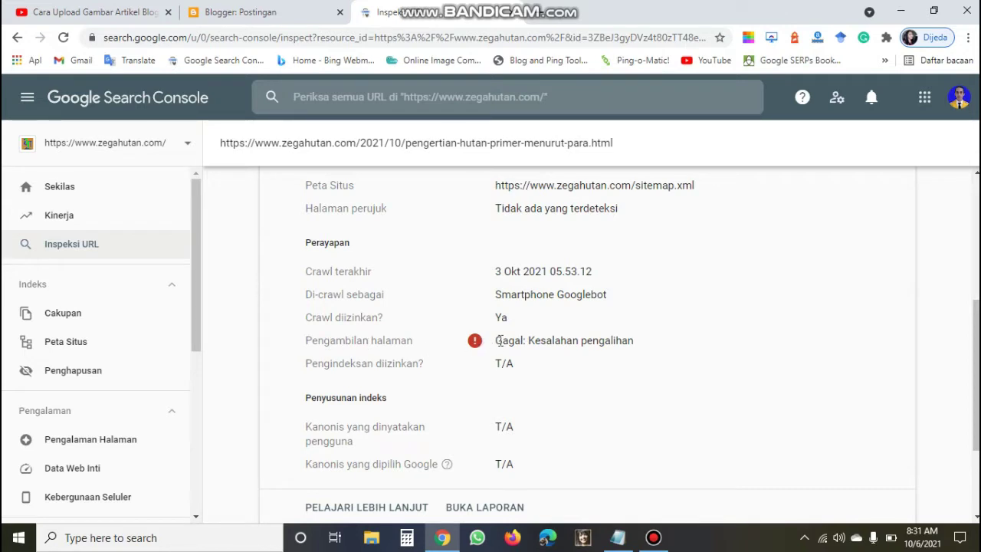
{"action": "left_click_drag", "start_coordinate": [496, 341], "coordinate": [644, 340]}
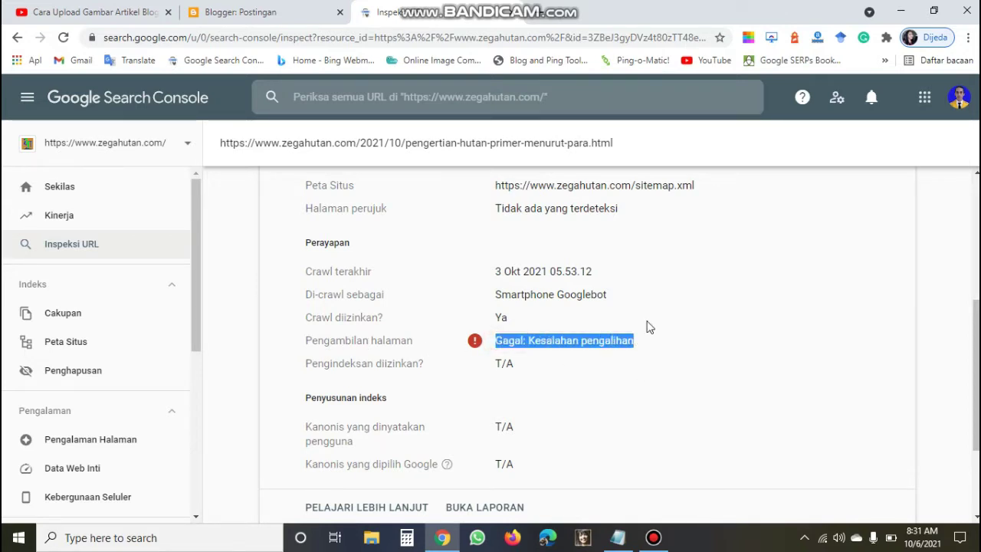
{"action": "scroll", "coordinate": [726, 379], "scroll_direction": "up", "scroll_amount": 2}
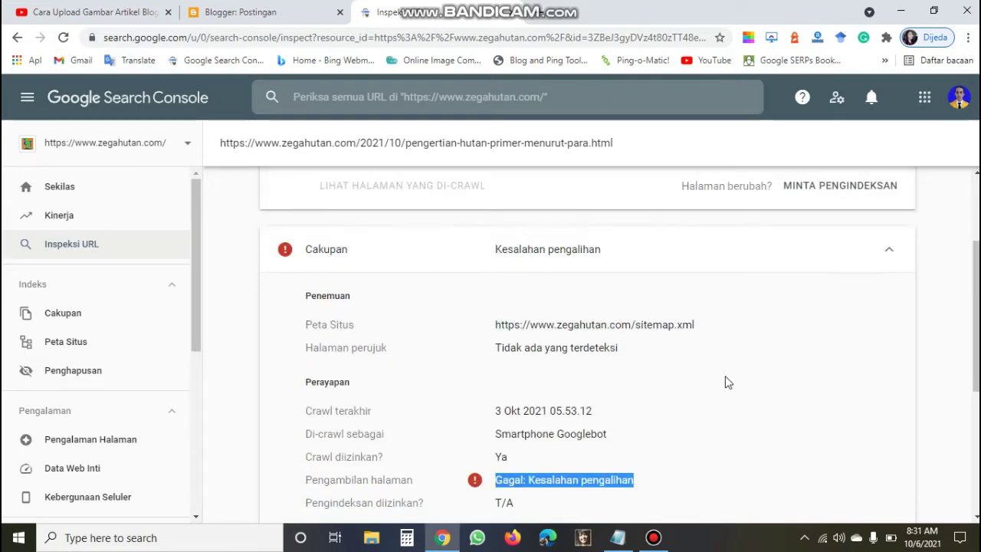
{"action": "scroll", "coordinate": [728, 381], "scroll_direction": "up", "scroll_amount": 2}
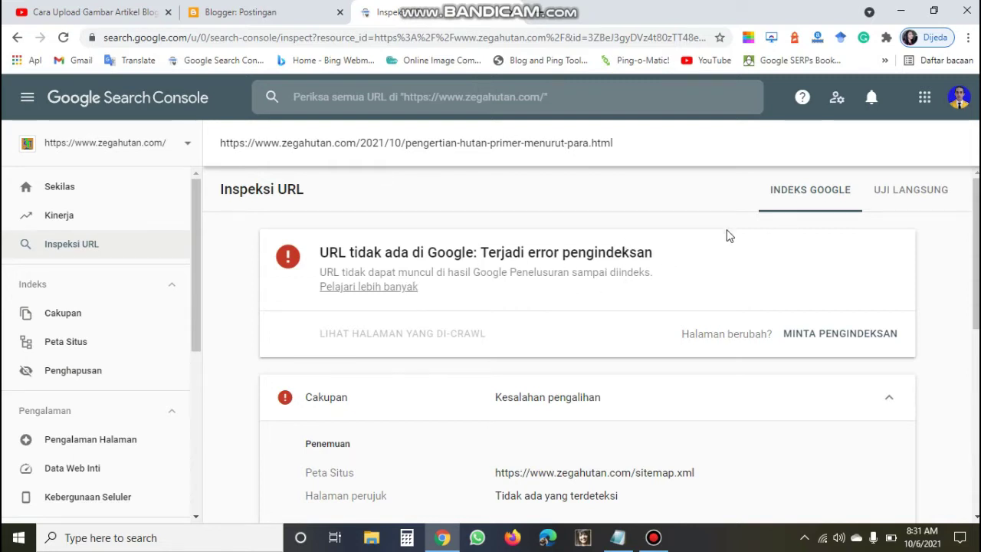
Bring up the Link Blog Mati note in Notepad and widen its window to fit the full links
{"action": "left_click_drag", "start_coordinate": [552, 143], "coordinate": [220, 143]}
{"action": "left_click", "coordinate": [624, 145]}
{"action": "left_click_drag", "start_coordinate": [625, 146], "coordinate": [425, 142]}
{"action": "right_click", "coordinate": [328, 115]}
{"action": "left_click", "coordinate": [688, 137]}
{"action": "left_click", "coordinate": [617, 537]}
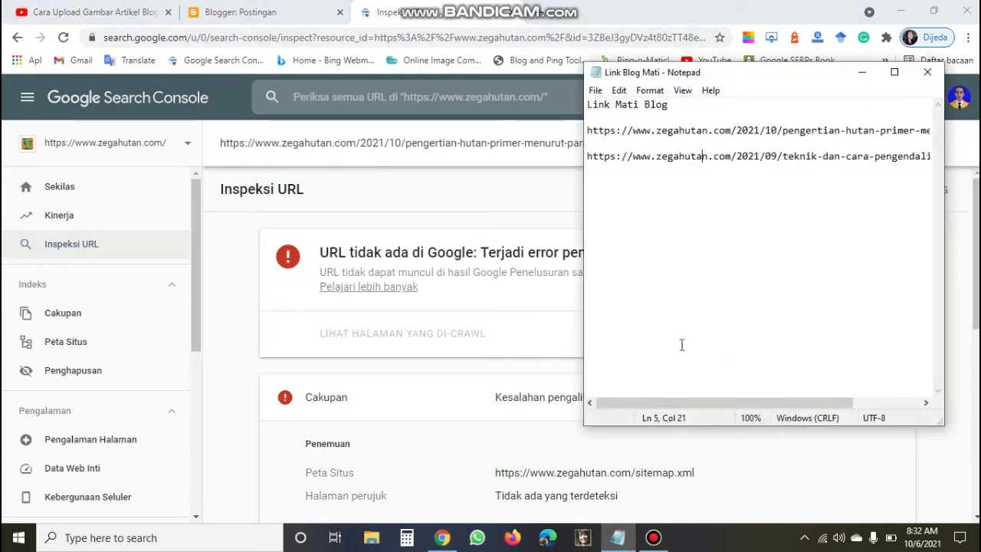
{"action": "left_click", "coordinate": [597, 74]}
{"action": "left_click", "coordinate": [716, 276]}
{"action": "left_click_drag", "start_coordinate": [584, 266], "coordinate": [444, 256]}
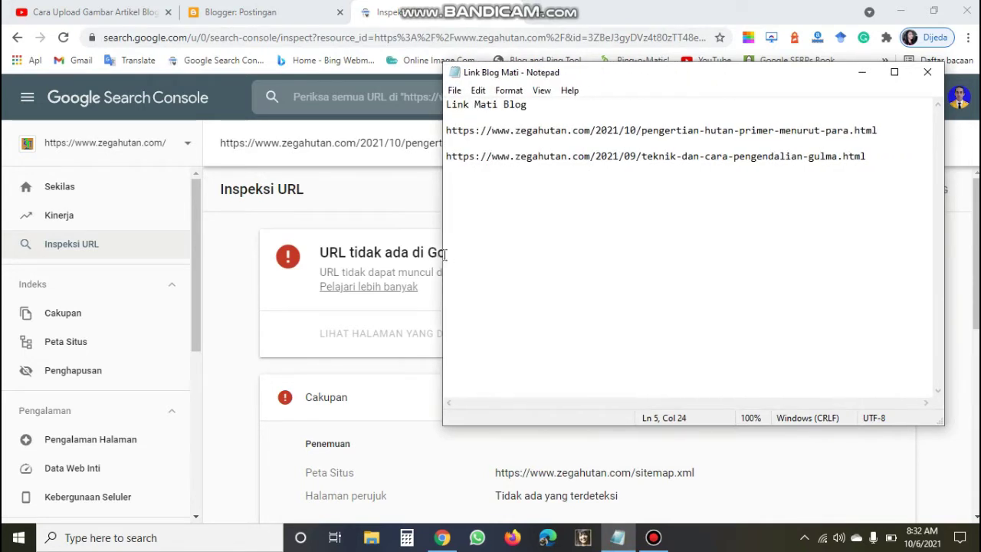
Check the pengertian-hutan-primer-menurut-para.html link in the note and minimise Notepad
{"action": "left_click_drag", "start_coordinate": [849, 130], "coordinate": [433, 132]}
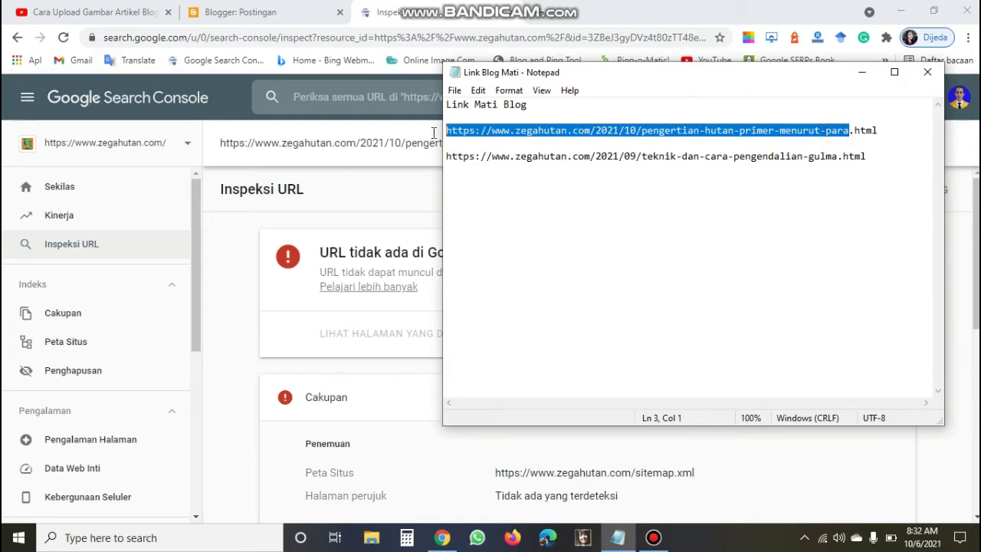
{"action": "left_click", "coordinate": [887, 128]}
{"action": "left_click_drag", "start_coordinate": [886, 129], "coordinate": [607, 130]}
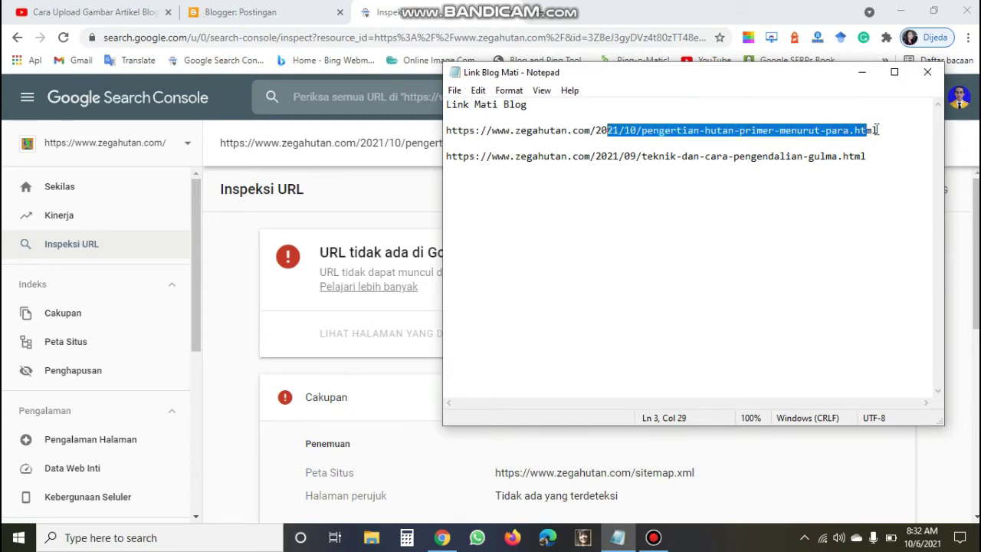
{"action": "left_click", "coordinate": [889, 129]}
{"action": "left_click_drag", "start_coordinate": [884, 129], "coordinate": [446, 130]}
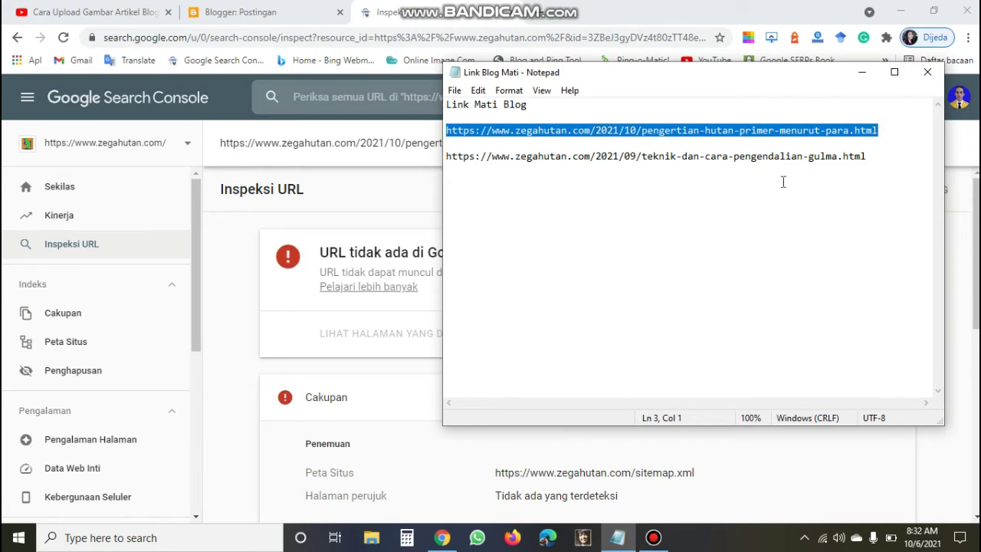
{"action": "left_click", "coordinate": [862, 72]}
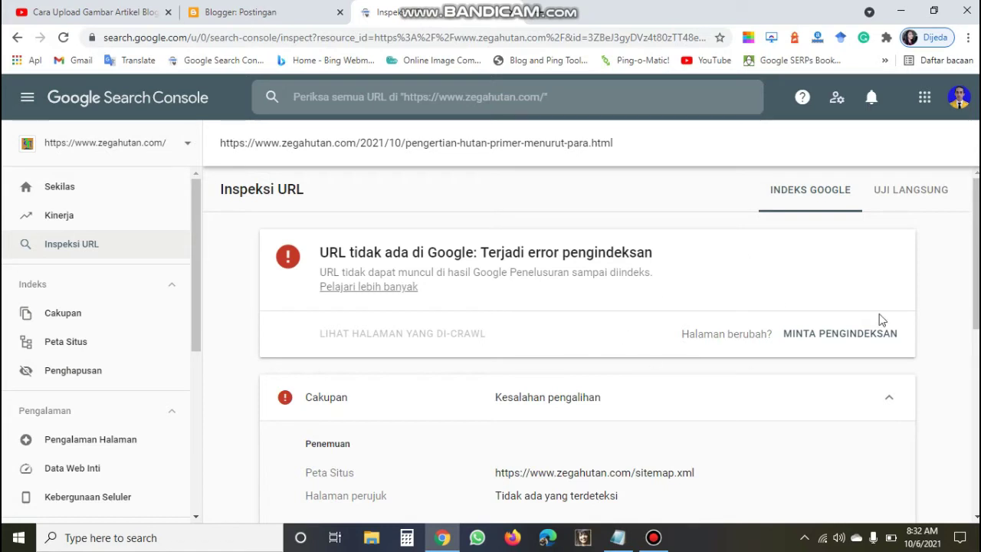
Review the live test result for the inspected URL, including its availability and enhancements
{"action": "left_click", "coordinate": [913, 191]}
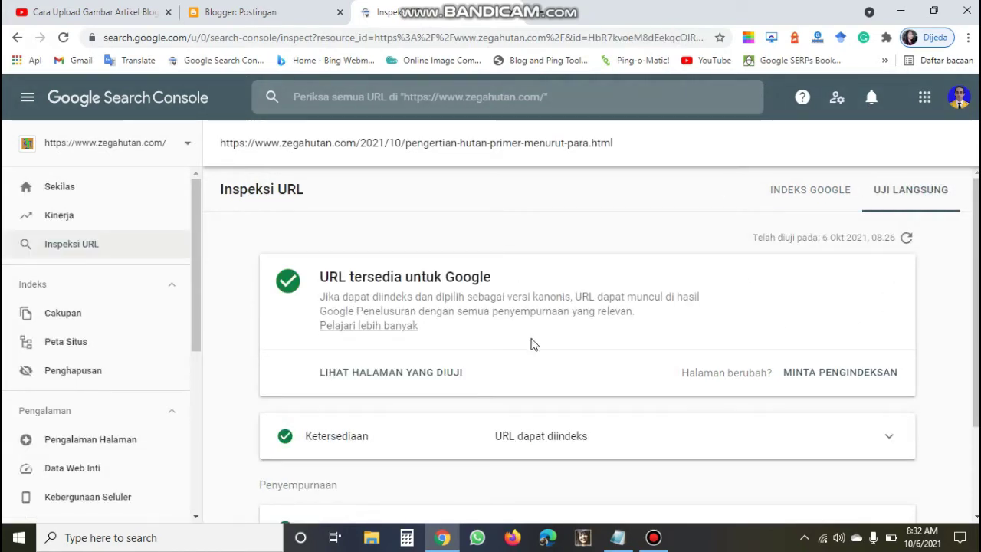
{"action": "scroll", "coordinate": [527, 368], "scroll_direction": "down", "scroll_amount": 2}
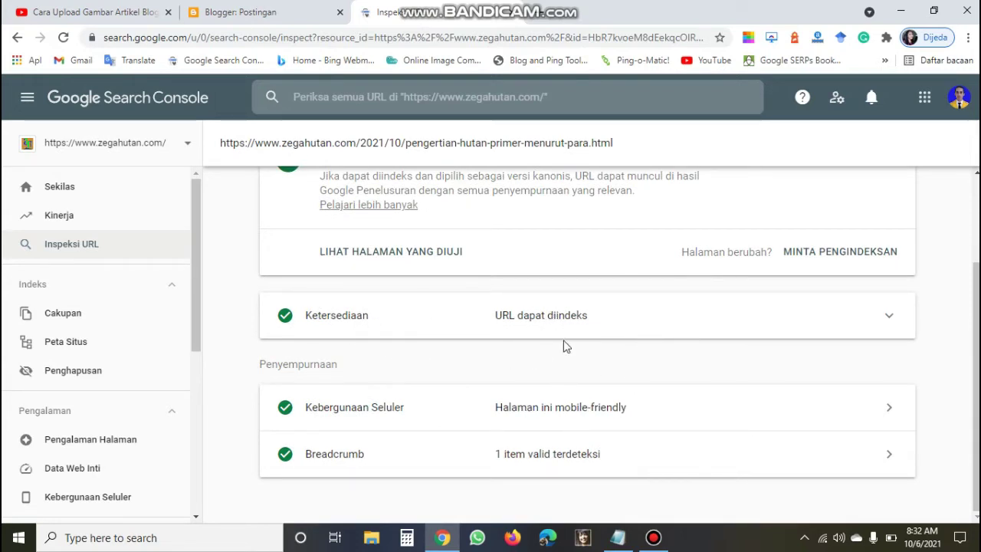
{"action": "scroll", "coordinate": [544, 301], "scroll_direction": "up", "scroll_amount": 2}
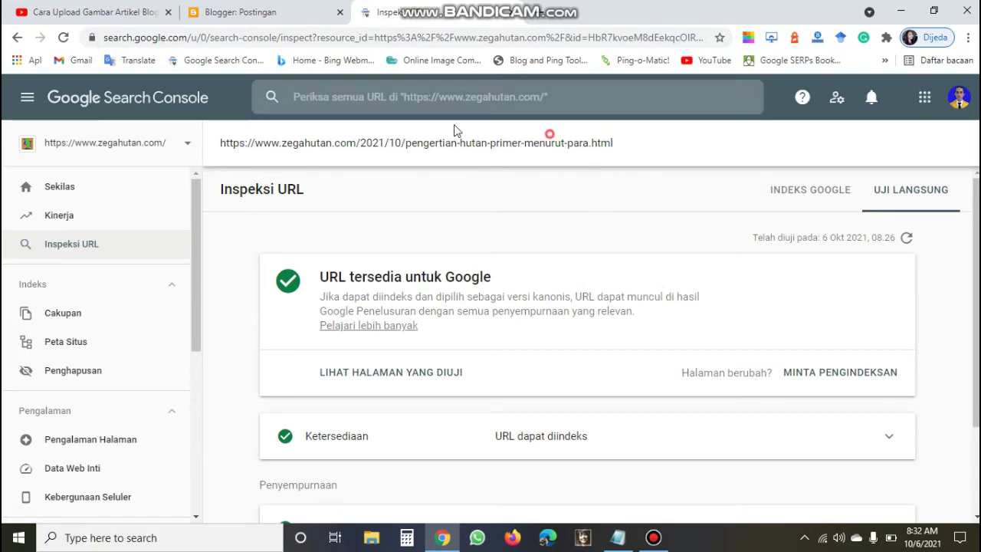
Copy the full inspected URL ending in pengertian-hutan-primer-menurut-para.html
{"action": "left_click_drag", "start_coordinate": [567, 144], "coordinate": [173, 126]}
{"action": "left_click", "coordinate": [639, 142]}
{"action": "left_click_drag", "start_coordinate": [624, 142], "coordinate": [222, 141]}
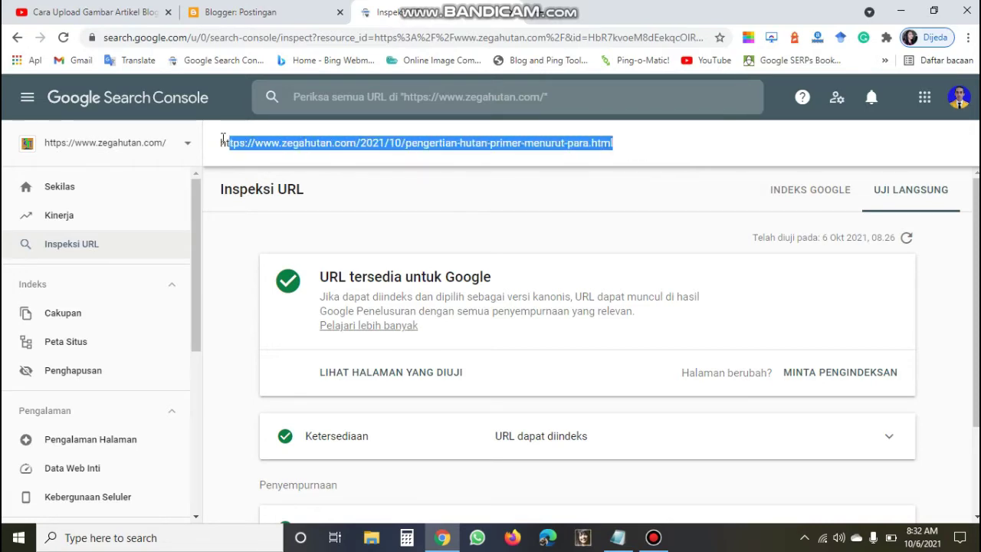
{"action": "right_click", "coordinate": [303, 143]}
{"action": "left_click", "coordinate": [342, 161]}
Replace the first link in the Link Blog Mati note with the copied URL, save the file and minimise Notepad
{"action": "left_click", "coordinate": [617, 538]}
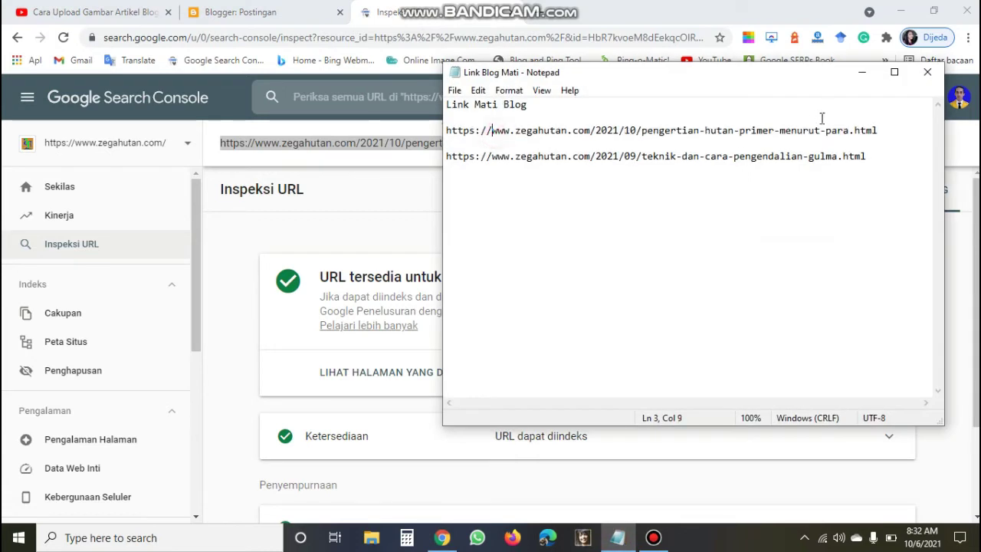
{"action": "left_click", "coordinate": [878, 130]}
{"action": "left_click_drag", "start_coordinate": [878, 131], "coordinate": [444, 127]}
{"action": "key", "text": "Delete"}
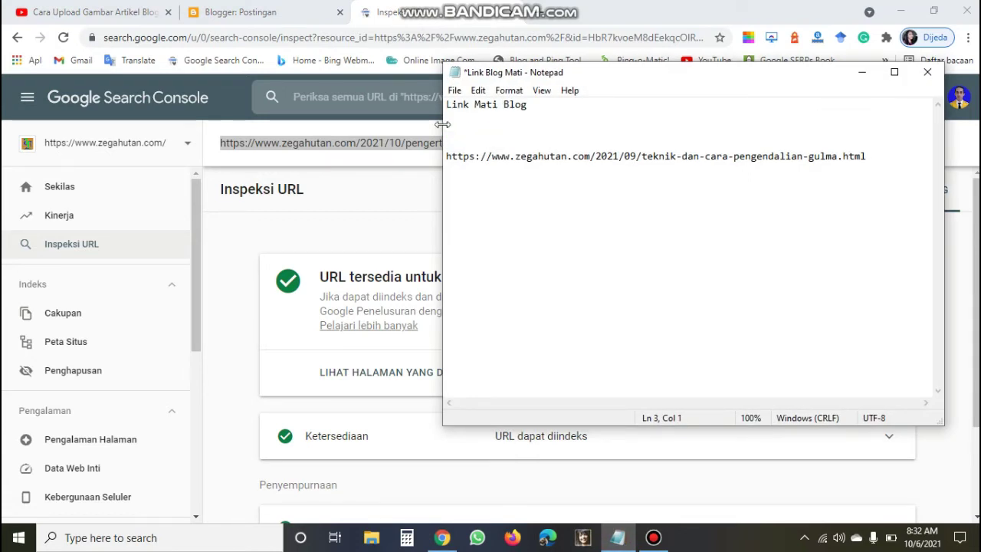
{"action": "key", "text": "ctrl+v"}
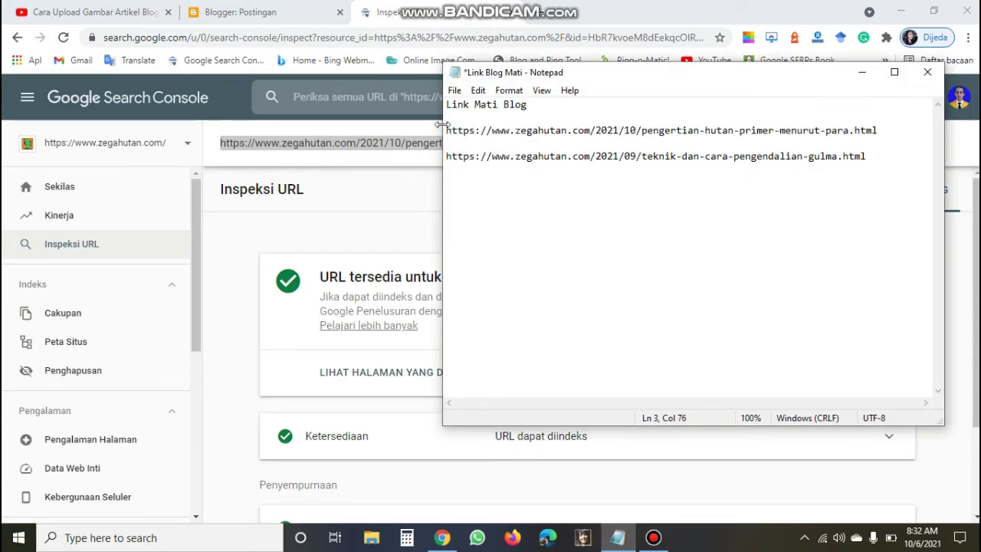
{"action": "left_click", "coordinate": [454, 91]}
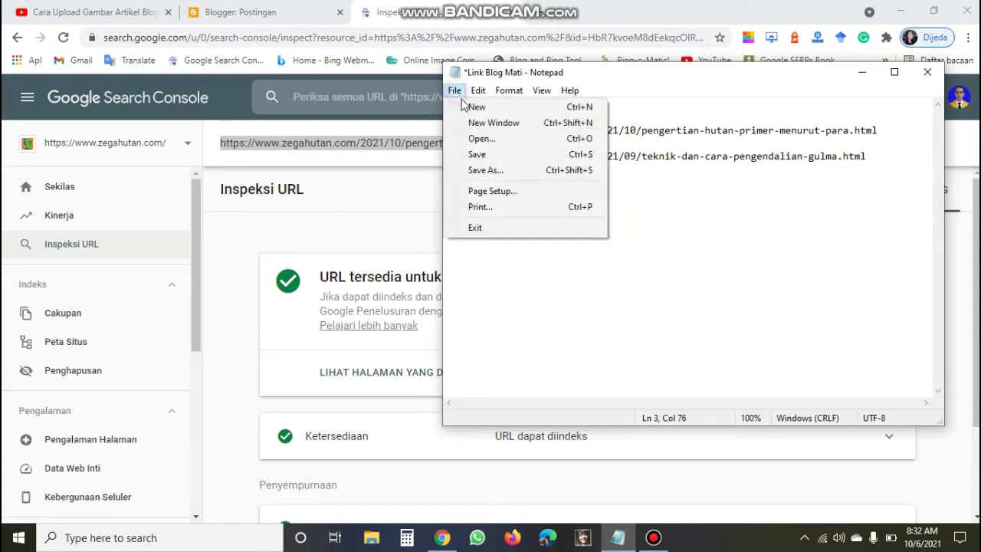
{"action": "left_click", "coordinate": [476, 155]}
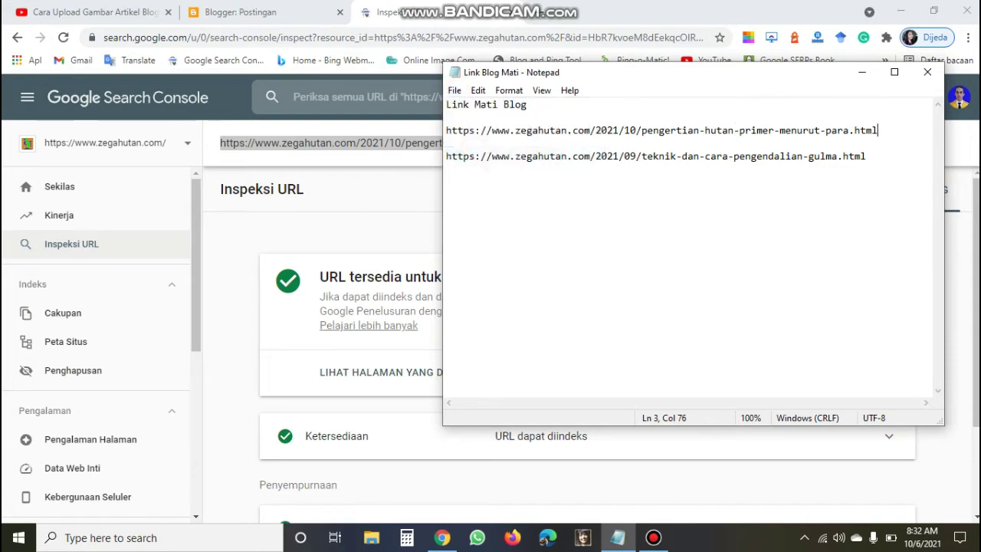
{"action": "left_click", "coordinate": [861, 73]}
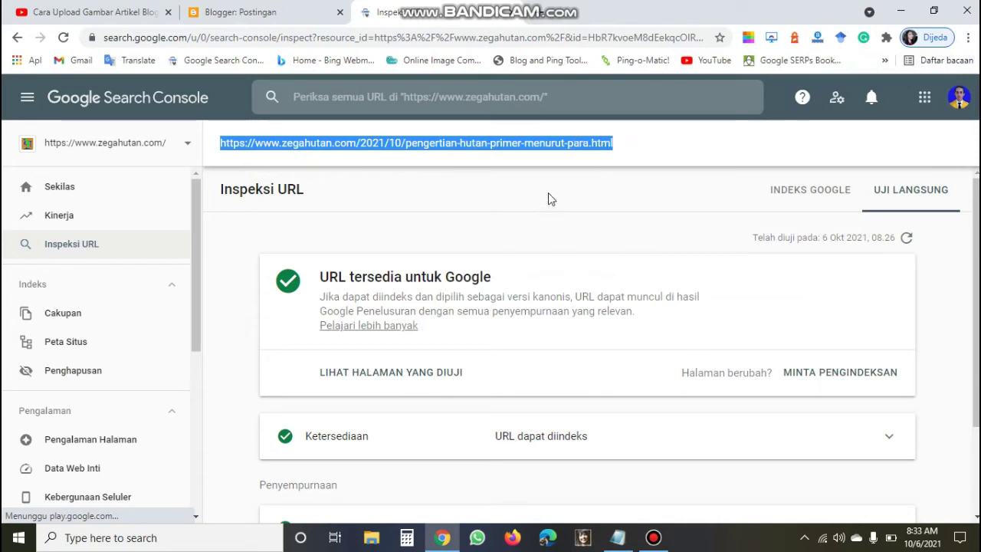
{"action": "left_click", "coordinate": [628, 188]}
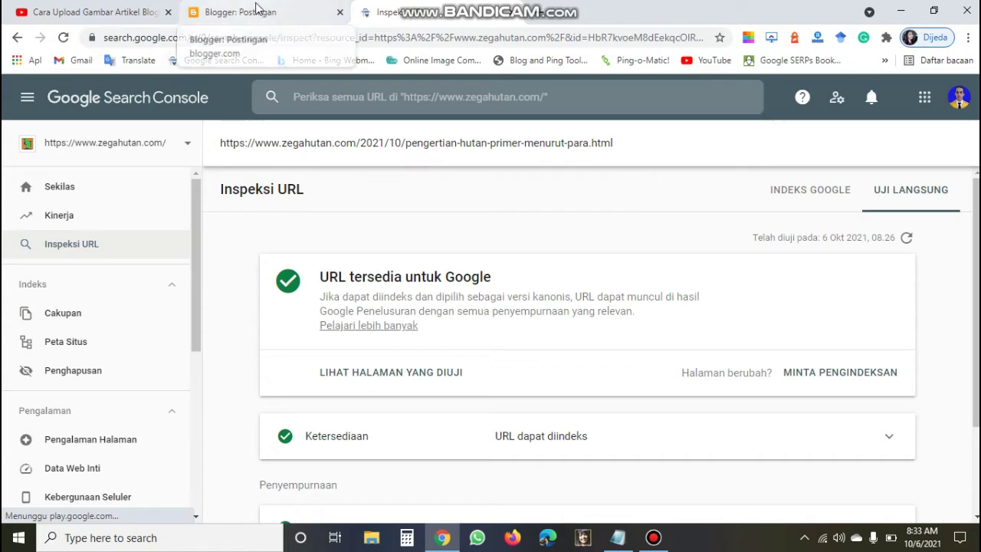
Switch to Blogger and open the post "Pengertian Hutan Primer Menurut Para Ahli" for editing
{"action": "left_click", "coordinate": [238, 11]}
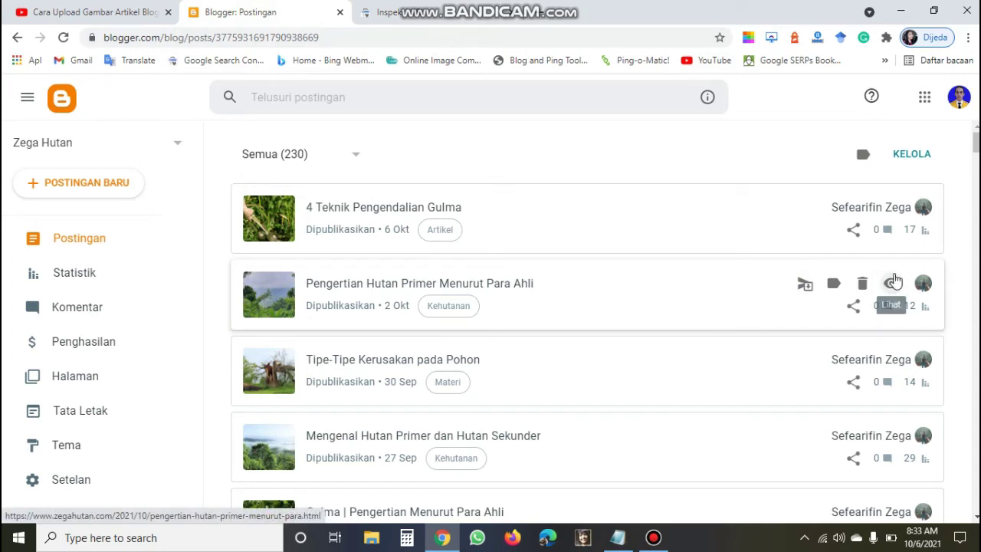
{"action": "left_click", "coordinate": [512, 287]}
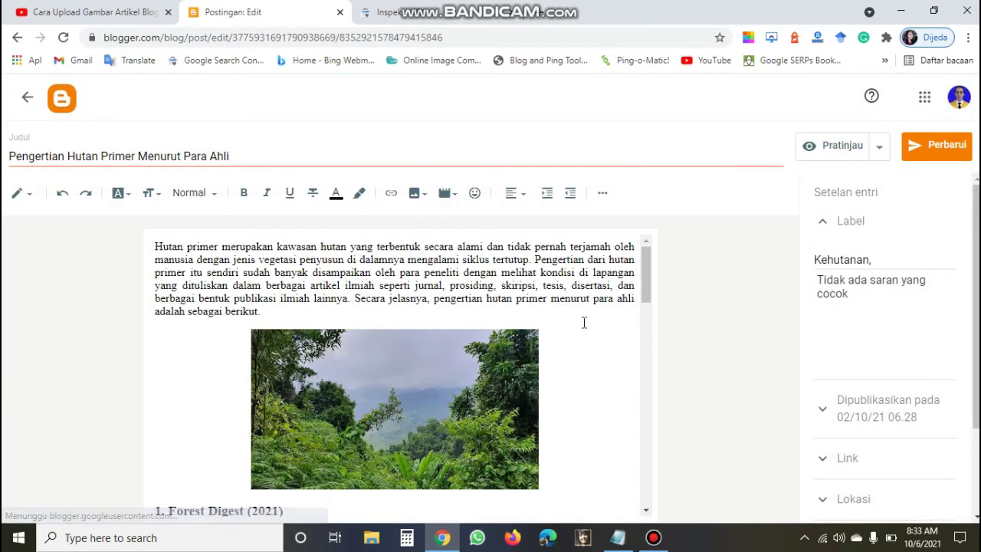
{"action": "scroll", "coordinate": [580, 324], "scroll_direction": "down", "scroll_amount": 5}
{"action": "scroll", "coordinate": [649, 371], "scroll_direction": "up", "scroll_amount": 4}
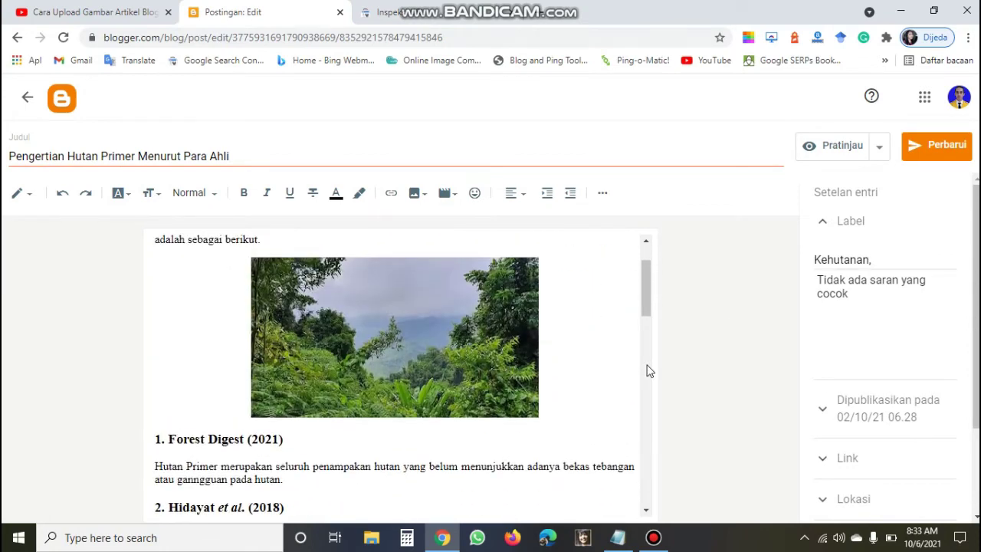
{"action": "scroll", "coordinate": [623, 355], "scroll_direction": "up", "scroll_amount": 1}
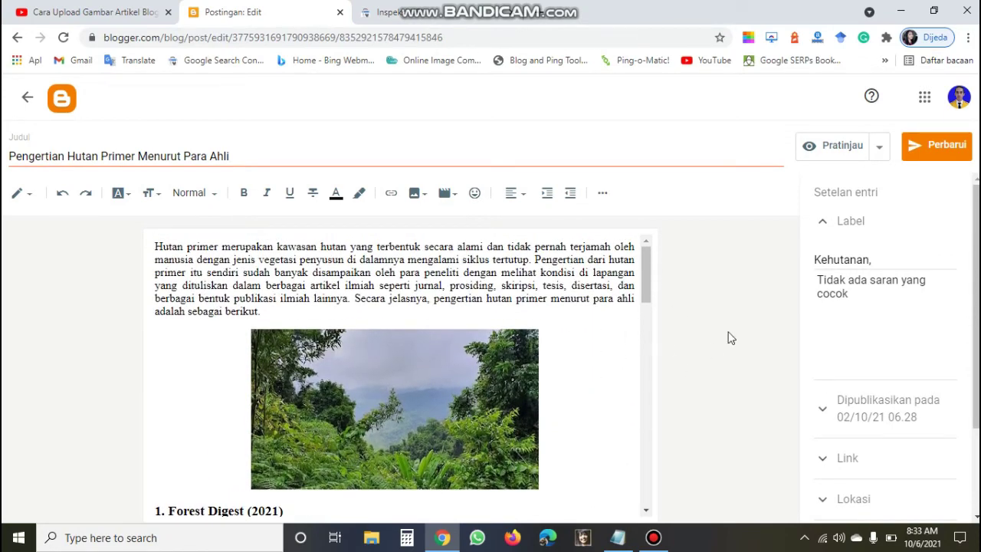
Revert the open post to draft and look over its content
{"action": "left_click", "coordinate": [883, 151]}
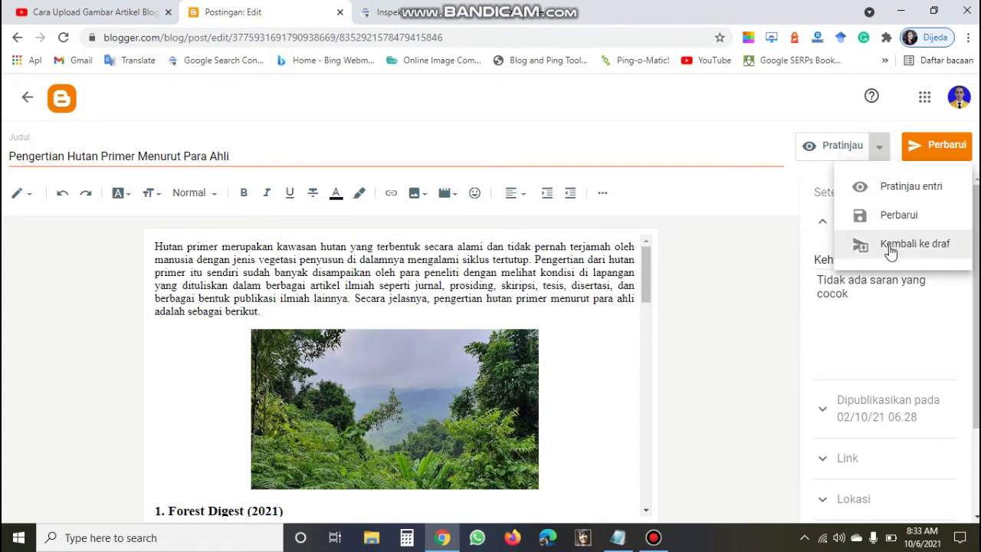
{"action": "left_click", "coordinate": [888, 247]}
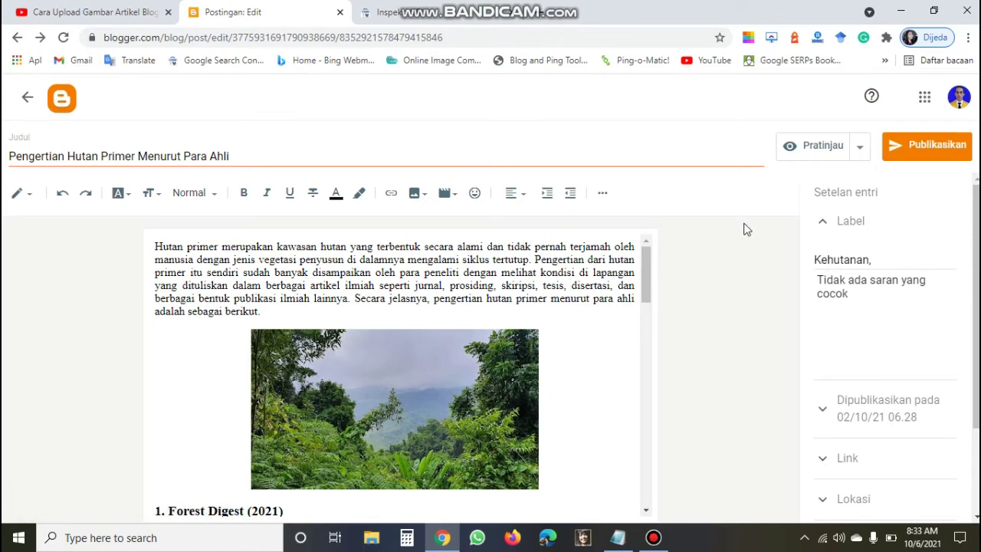
{"action": "scroll", "coordinate": [602, 305], "scroll_direction": "down", "scroll_amount": 1}
{"action": "scroll", "coordinate": [601, 305], "scroll_direction": "down", "scroll_amount": 3}
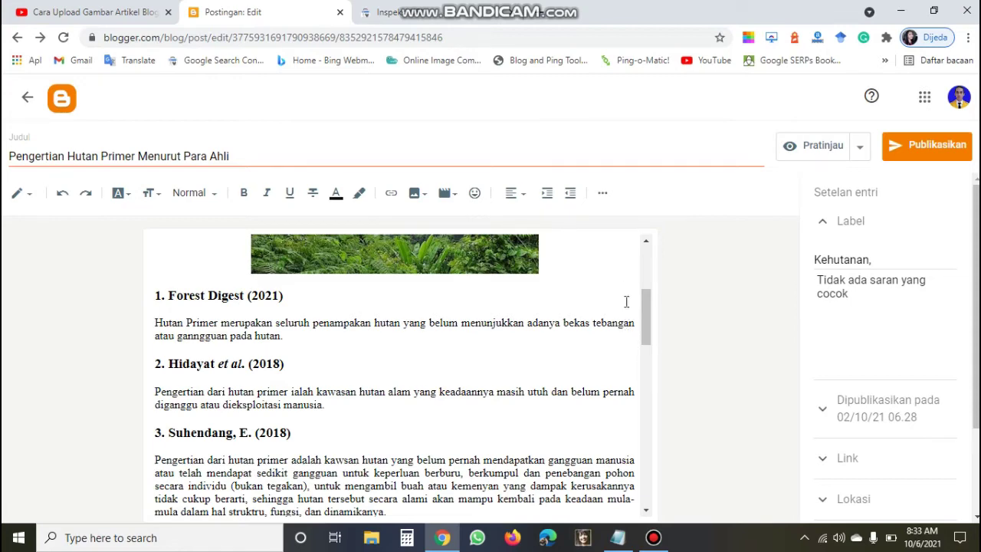
{"action": "scroll", "coordinate": [593, 384], "scroll_direction": "up", "scroll_amount": 3}
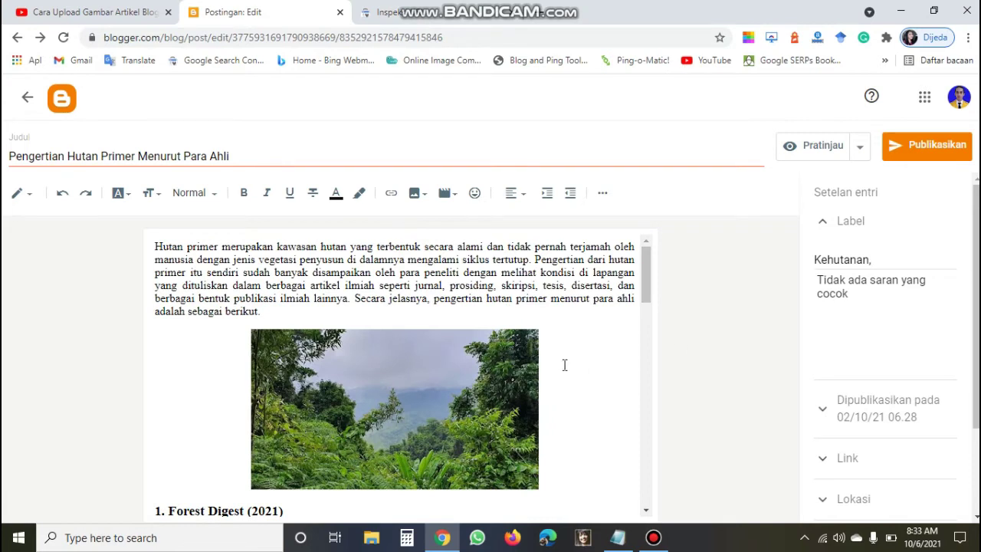
Expand the post's link settings to view its permalink options
{"action": "scroll", "coordinate": [920, 407], "scroll_direction": "down", "scroll_amount": 3}
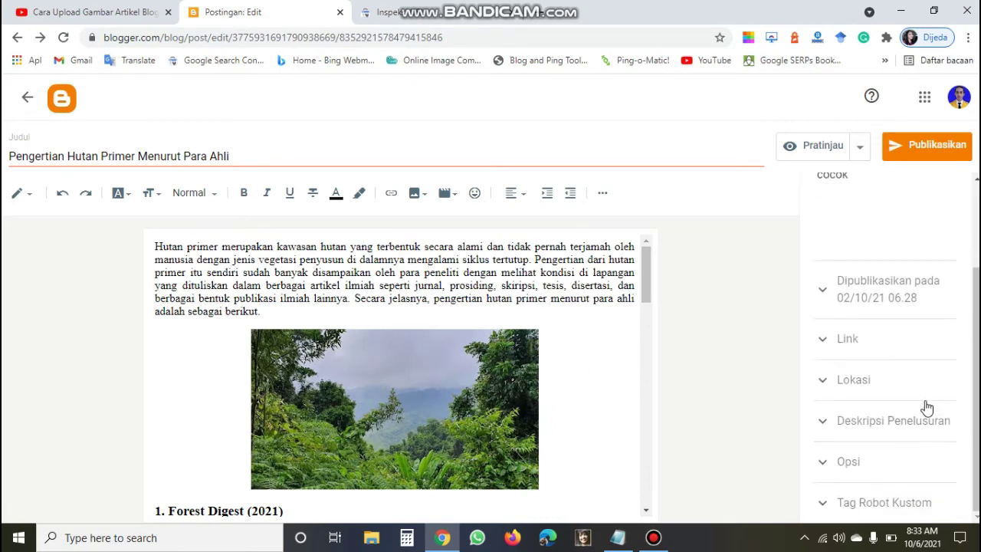
{"action": "left_click", "coordinate": [827, 339]}
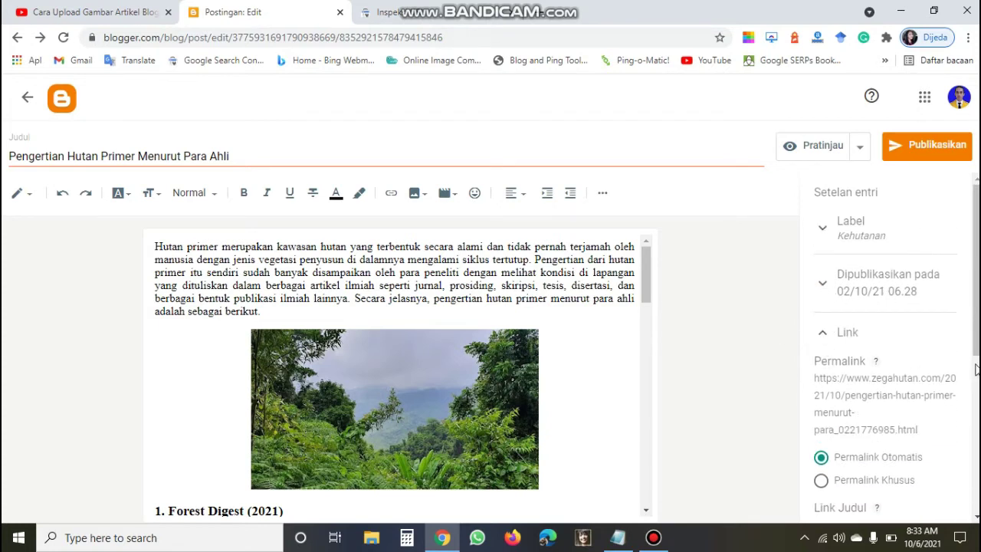
{"action": "scroll", "coordinate": [976, 371], "scroll_direction": "down", "scroll_amount": 1}
{"action": "scroll", "coordinate": [976, 371], "scroll_direction": "down", "scroll_amount": 1}
{"action": "scroll", "coordinate": [975, 360], "scroll_direction": "up", "scroll_amount": 1}
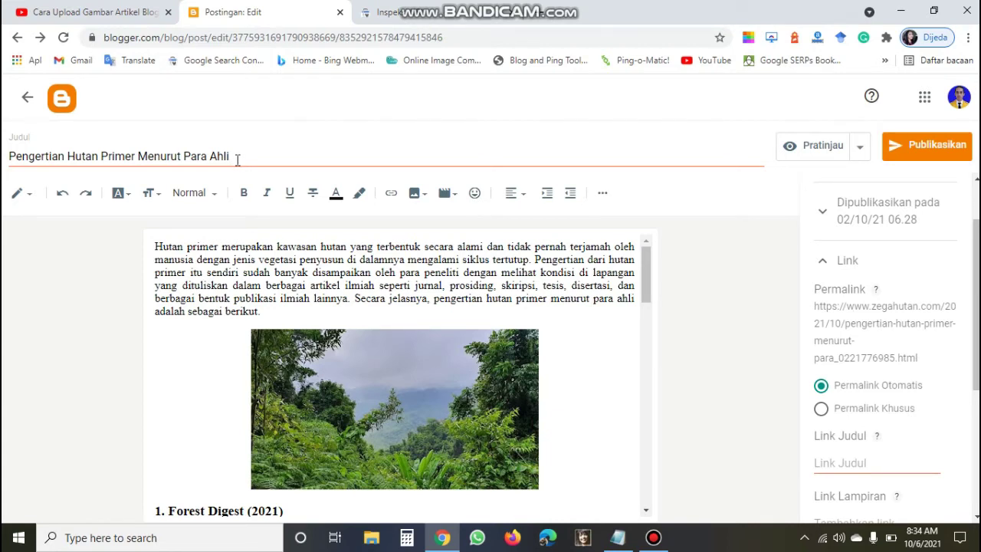
Change the post title to "Hutan Primer | Pengertian Menurut Para Ahli"
{"action": "left_click", "coordinate": [68, 157]}
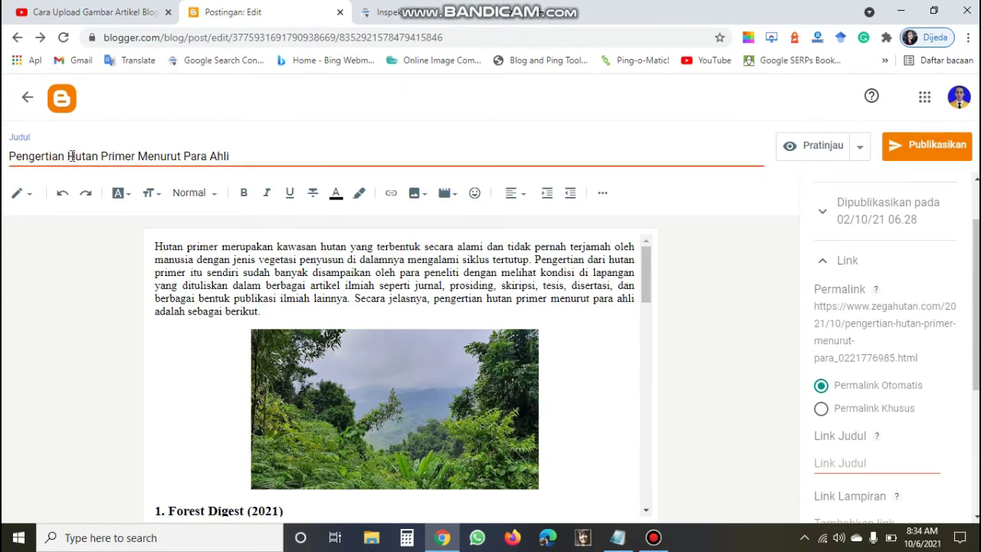
{"action": "left_click_drag", "start_coordinate": [66, 155], "coordinate": [4, 145]}
{"action": "key", "text": "BackSpace"}
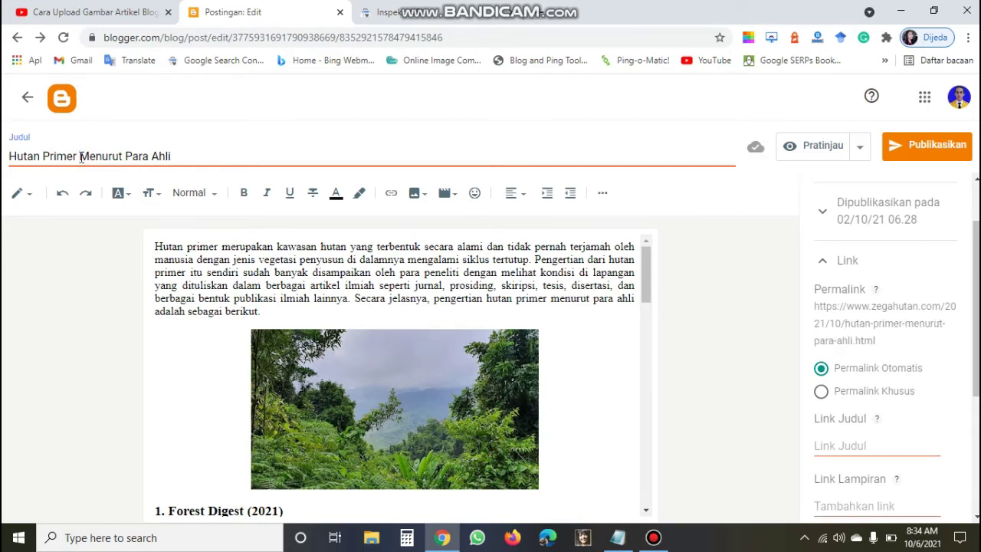
{"action": "type", "text": "Primer"}
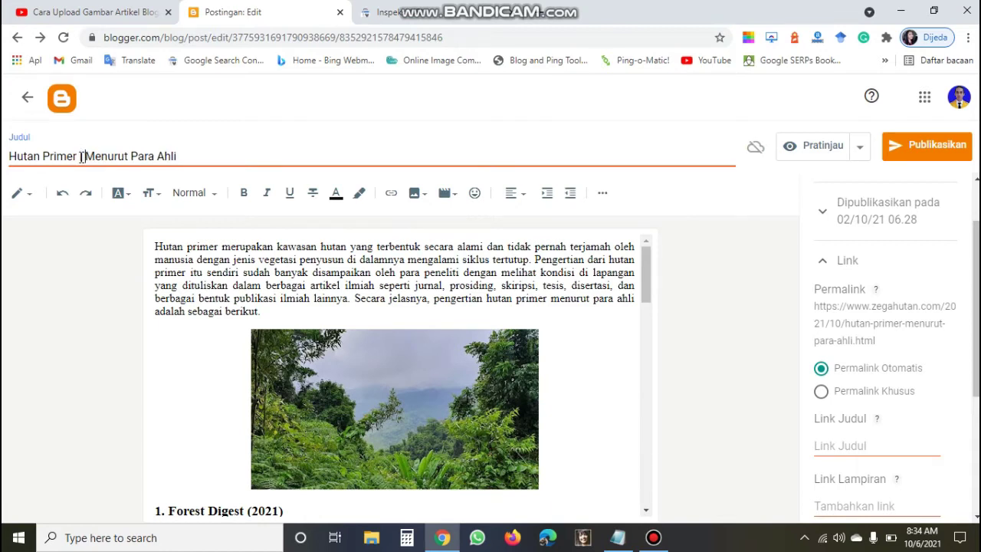
{"action": "type", "text": " Pengertian"}
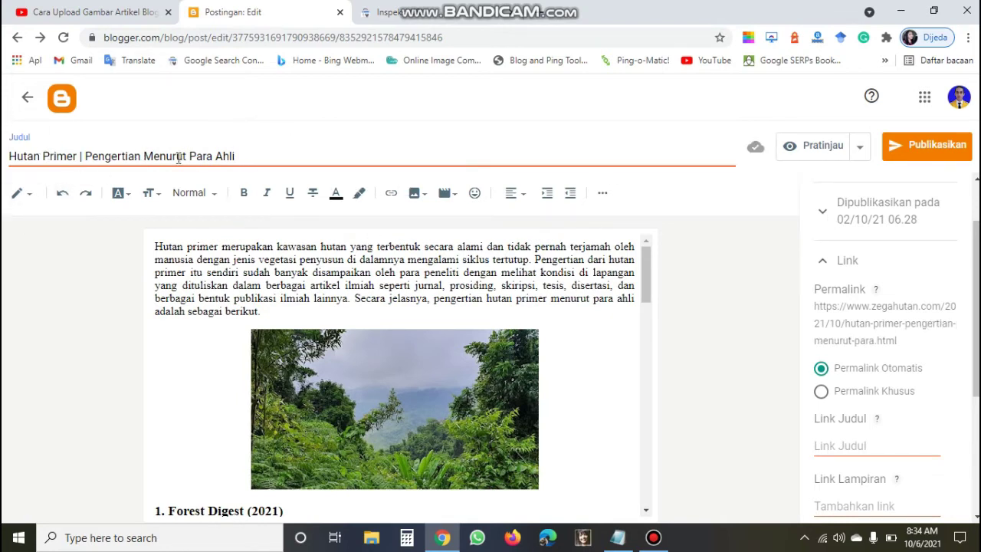
Compare the new post title with the automatically generated permalink in the link settings
{"action": "left_click_drag", "start_coordinate": [249, 157], "coordinate": [4, 151]}
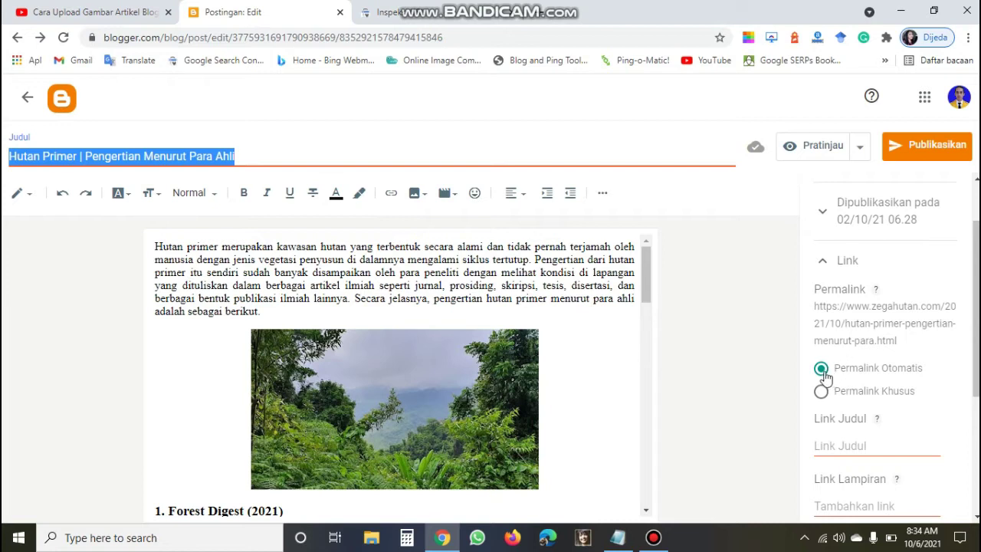
{"action": "scroll", "coordinate": [967, 327], "scroll_direction": "down", "scroll_amount": 1}
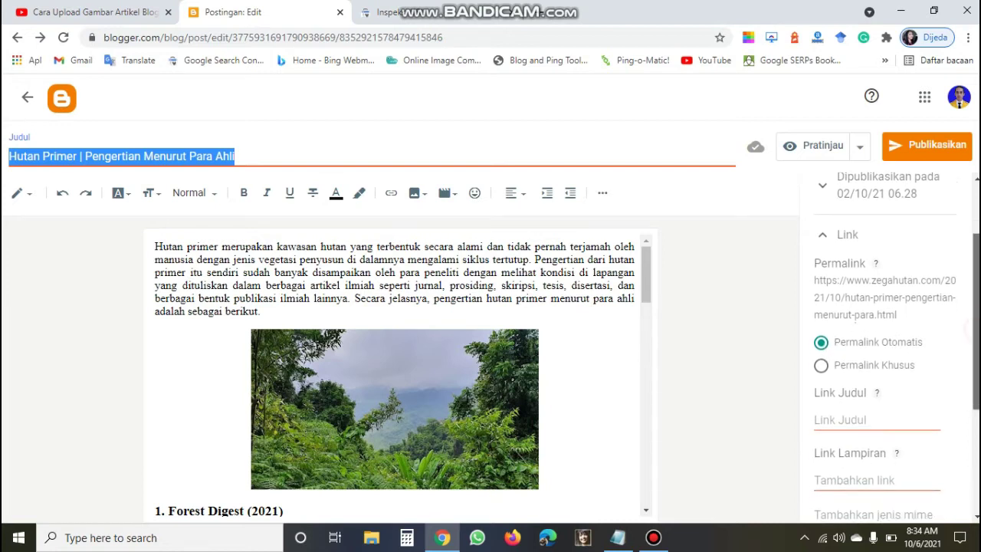
{"action": "scroll", "coordinate": [846, 281], "scroll_direction": "down", "scroll_amount": 1}
{"action": "left_click_drag", "start_coordinate": [847, 284], "coordinate": [912, 307]}
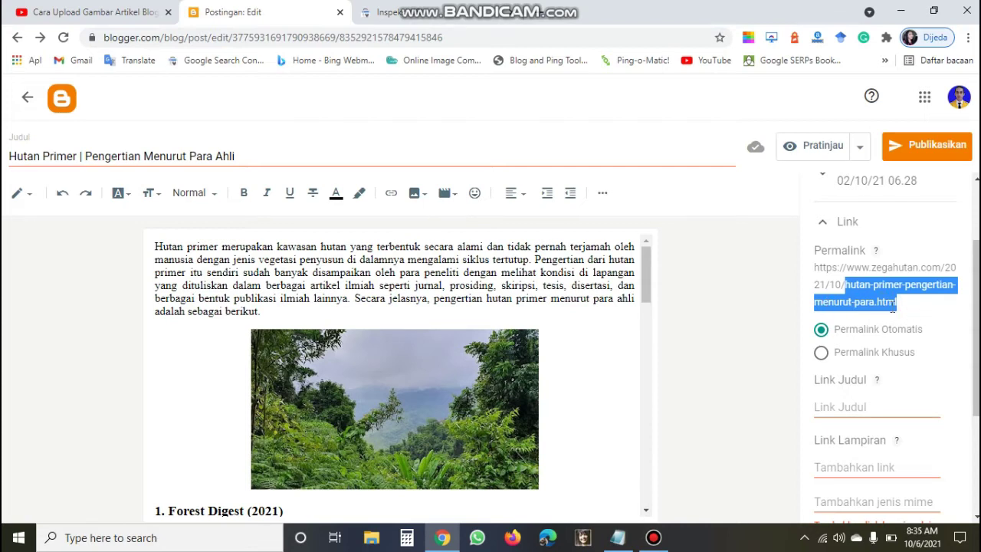
{"action": "left_click", "coordinate": [943, 318]}
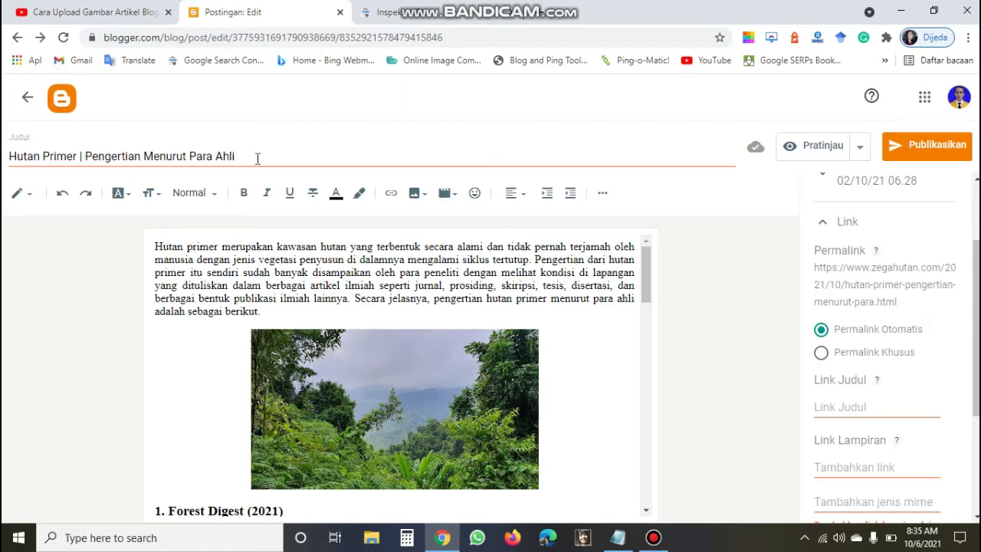
{"action": "left_click_drag", "start_coordinate": [246, 157], "coordinate": [4, 157]}
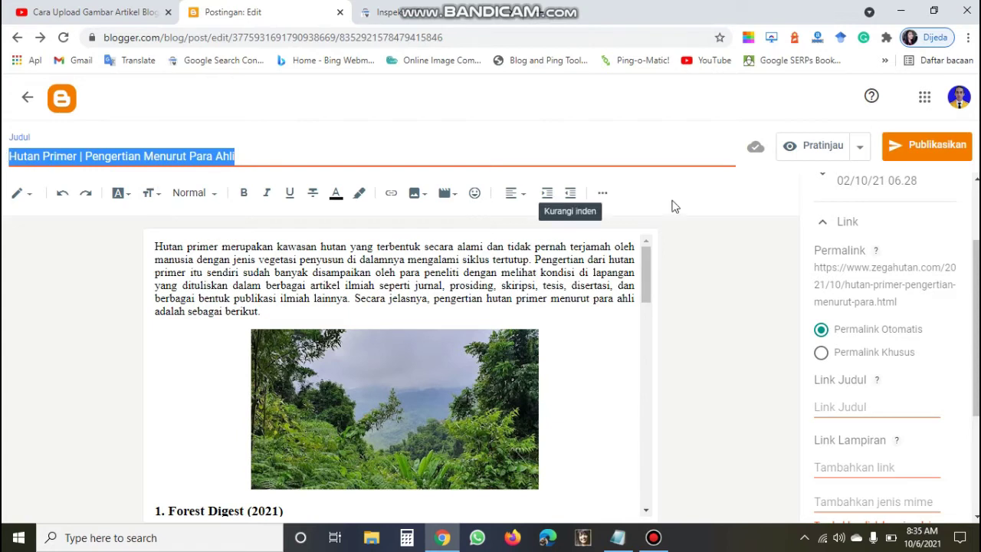
Try the custom permalink option, restore the automatic permalink and collapse the link settings
{"action": "left_click", "coordinate": [820, 354]}
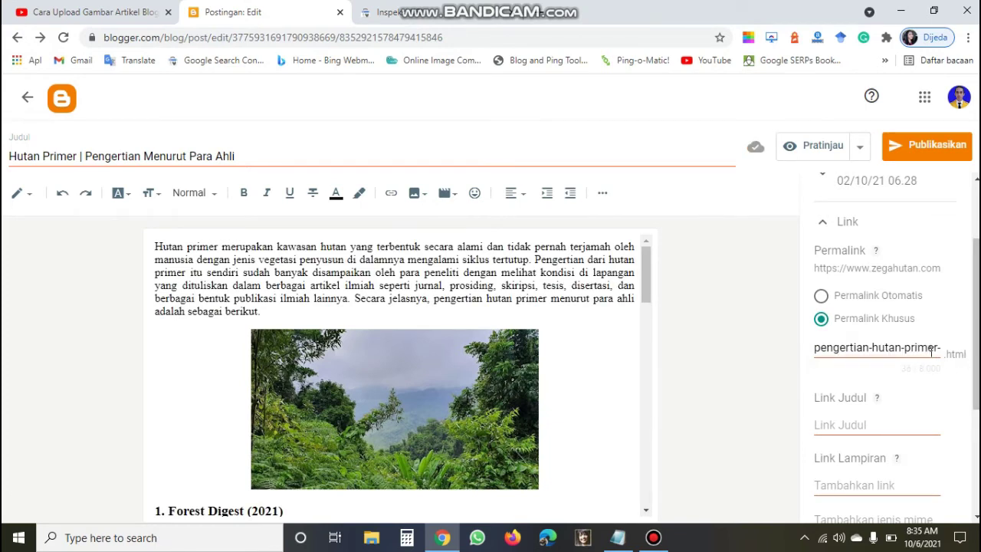
{"action": "left_click", "coordinate": [821, 296]}
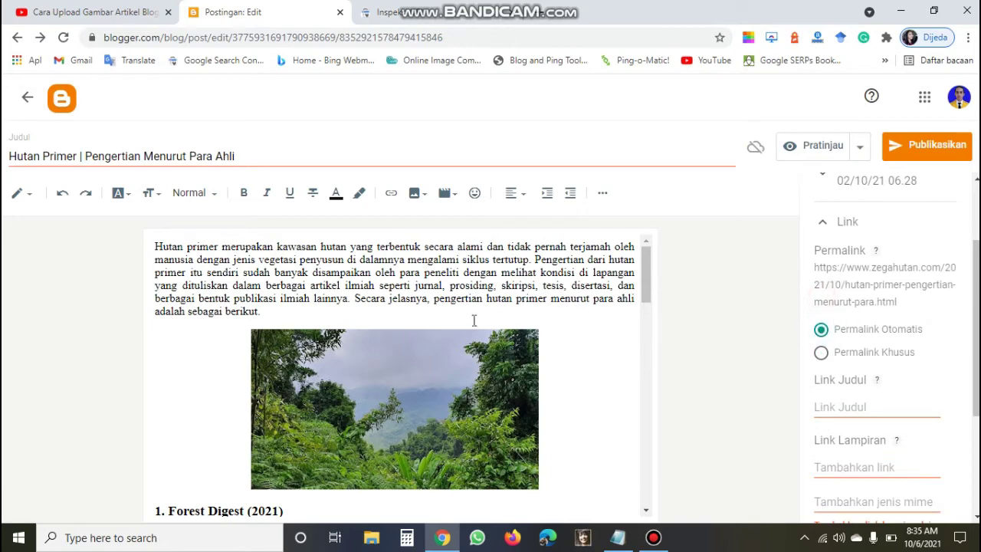
{"action": "scroll", "coordinate": [479, 360], "scroll_direction": "down", "scroll_amount": 1}
{"action": "scroll", "coordinate": [536, 356], "scroll_direction": "down", "scroll_amount": 1}
{"action": "scroll", "coordinate": [587, 352], "scroll_direction": "up", "scroll_amount": 1}
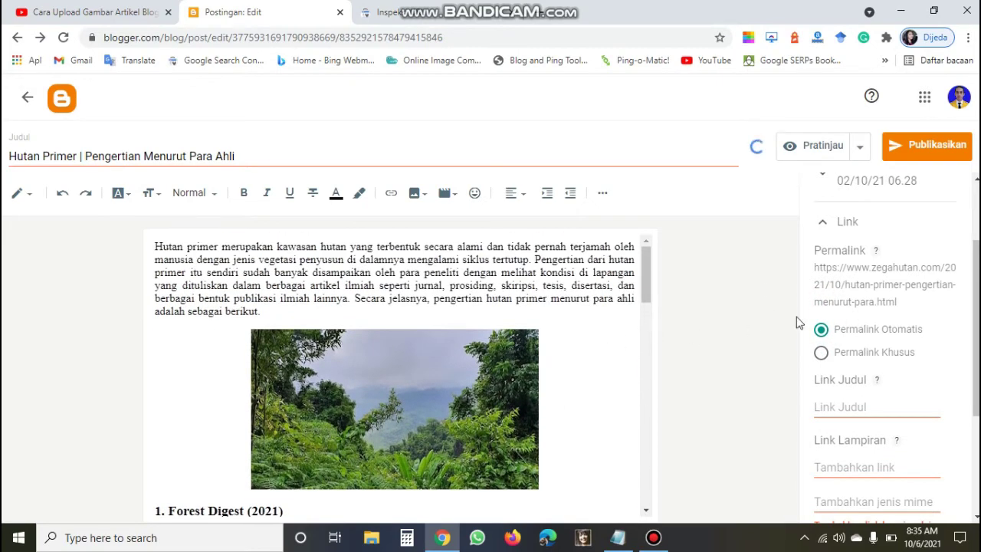
{"action": "left_click", "coordinate": [823, 224]}
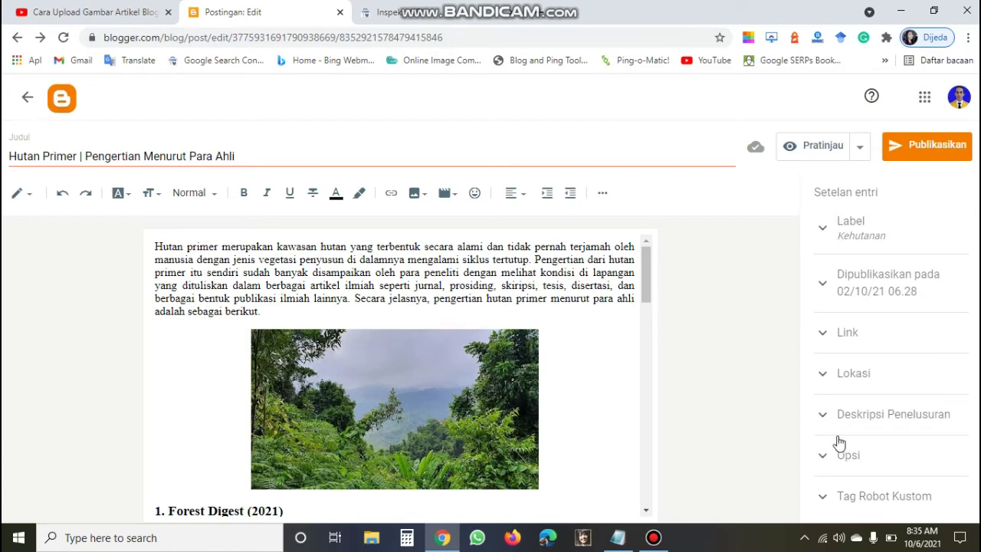
Read through the post's search description and collapse that section
{"action": "left_click", "coordinate": [824, 418]}
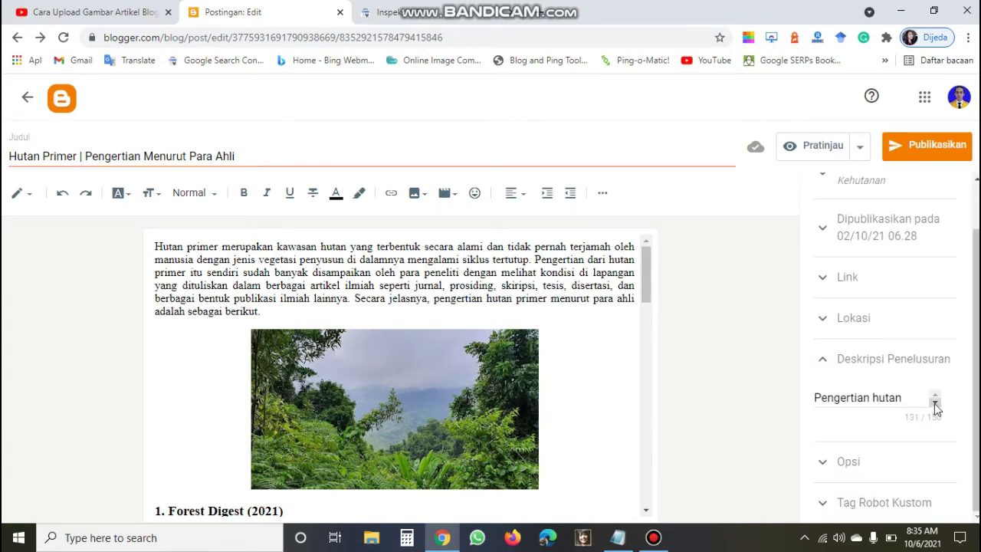
{"action": "left_click", "coordinate": [934, 404]}
{"action": "left_click", "coordinate": [934, 394]}
{"action": "left_click", "coordinate": [935, 405]}
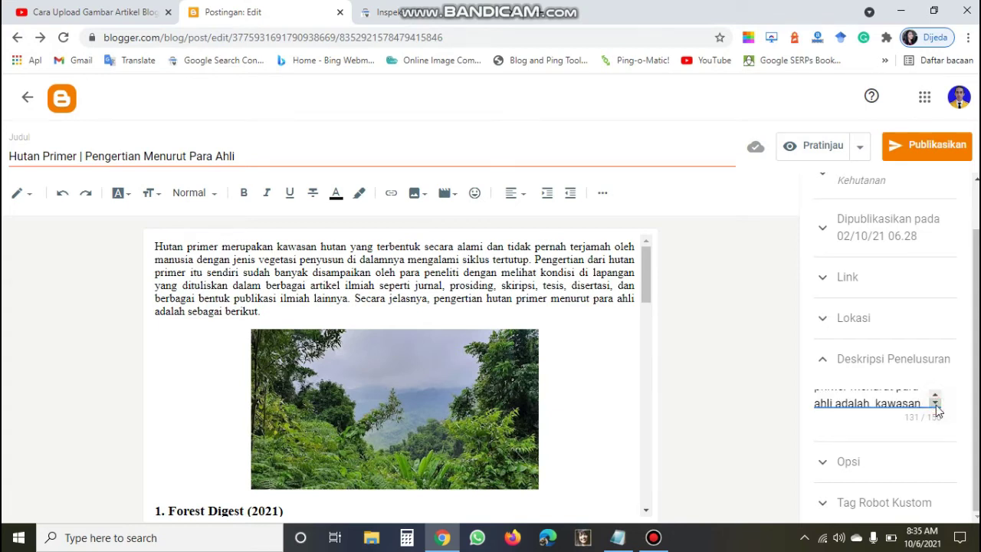
{"action": "left_click", "coordinate": [935, 403]}
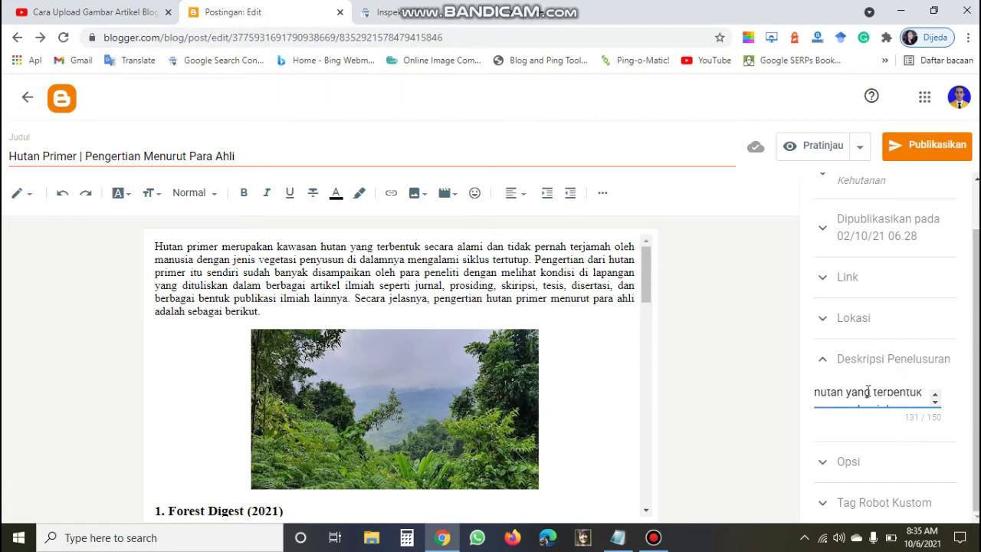
{"action": "left_click", "coordinate": [820, 360]}
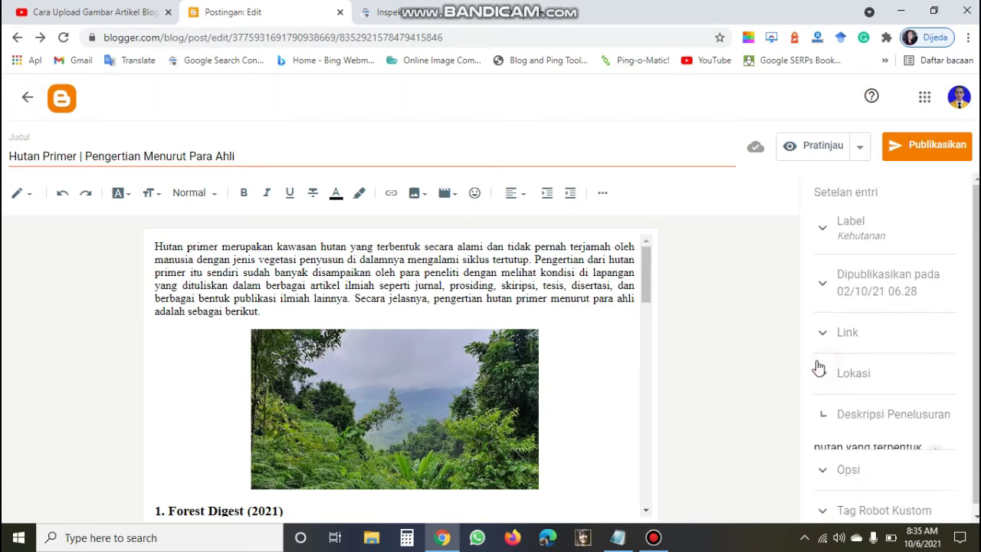
Set the forest image's title text to "Hutan Primer | Pengertian Menurut Para Ahli" and update the image
{"action": "scroll", "coordinate": [495, 364], "scroll_direction": "down", "scroll_amount": 2}
{"action": "scroll", "coordinate": [495, 364], "scroll_direction": "up", "scroll_amount": 1}
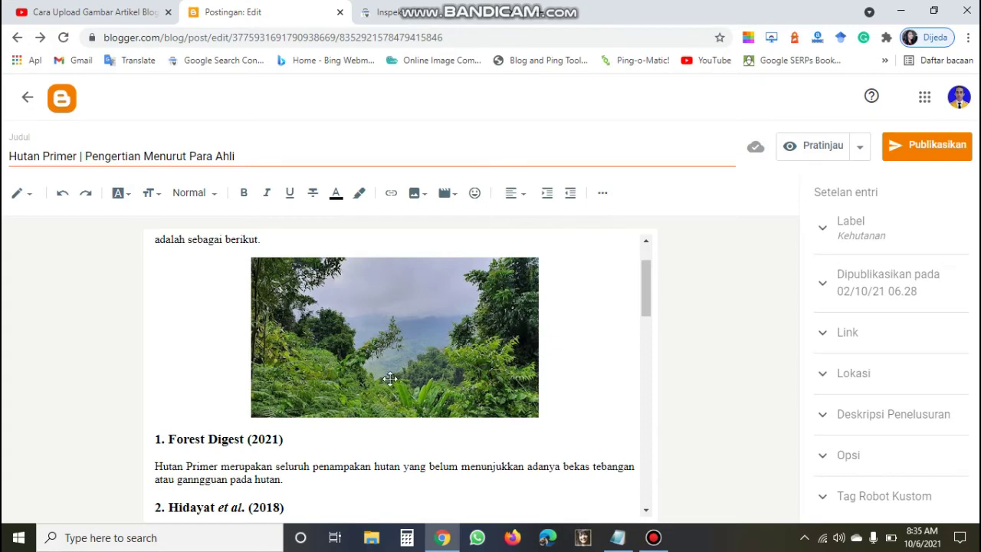
{"action": "left_click", "coordinate": [453, 372]}
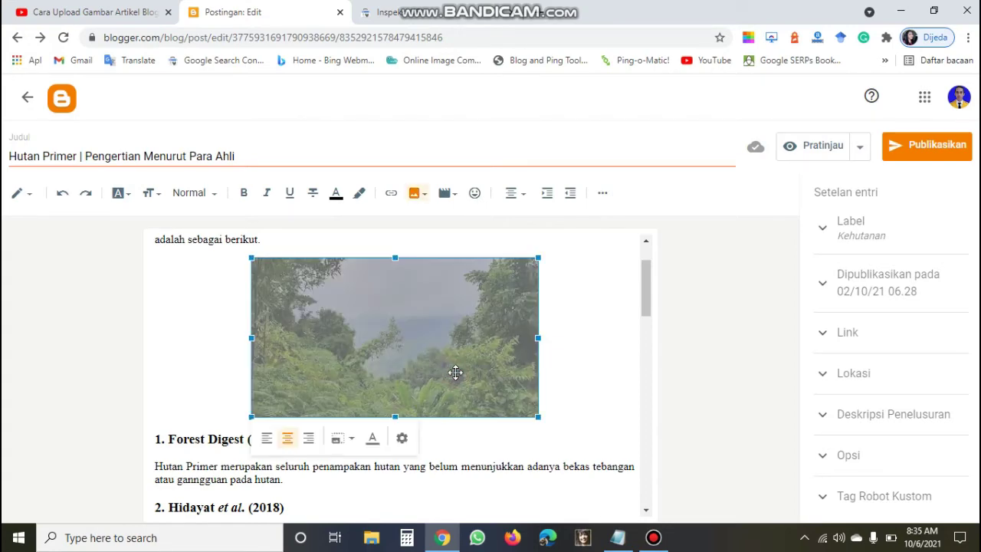
{"action": "left_click", "coordinate": [401, 438]}
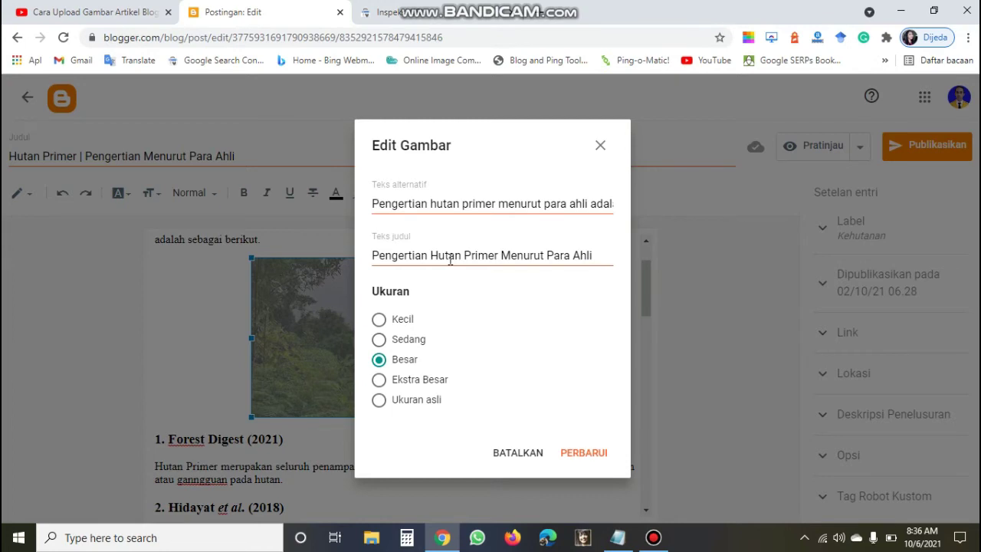
{"action": "left_click_drag", "start_coordinate": [374, 255], "coordinate": [432, 255]}
{"action": "key", "text": "BackSpace"}
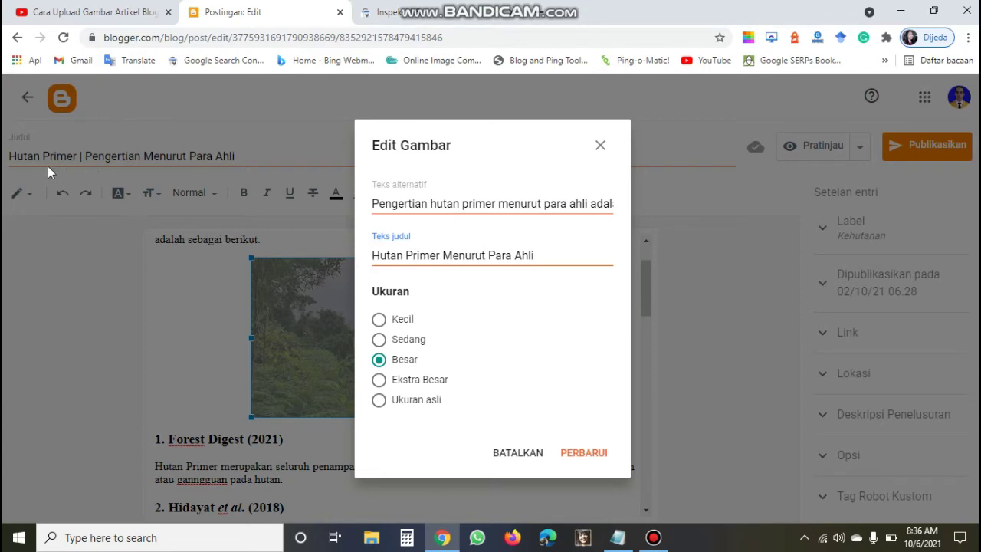
{"action": "left_click", "coordinate": [442, 254]}
{"action": "type", "text": "| Pen"}
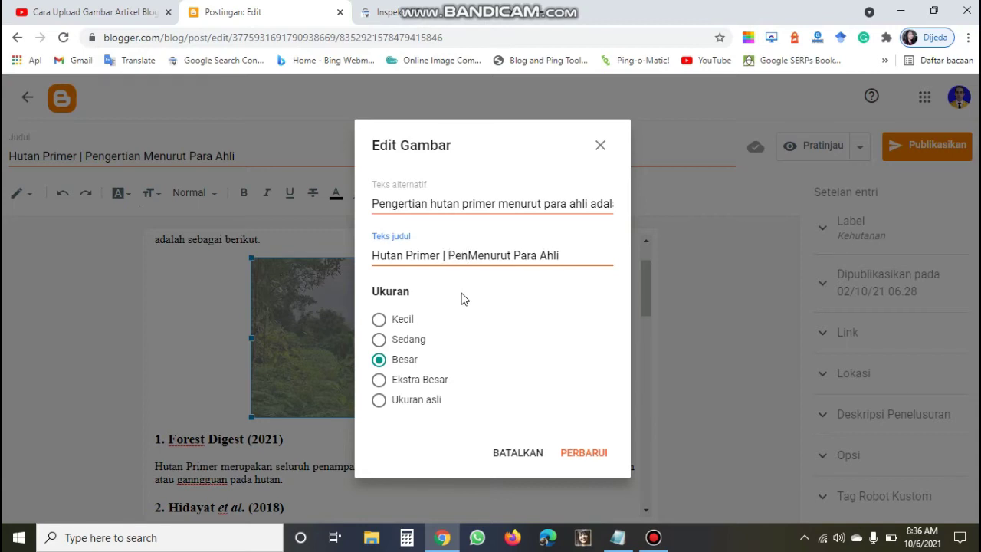
{"action": "type", "text": "gertian"}
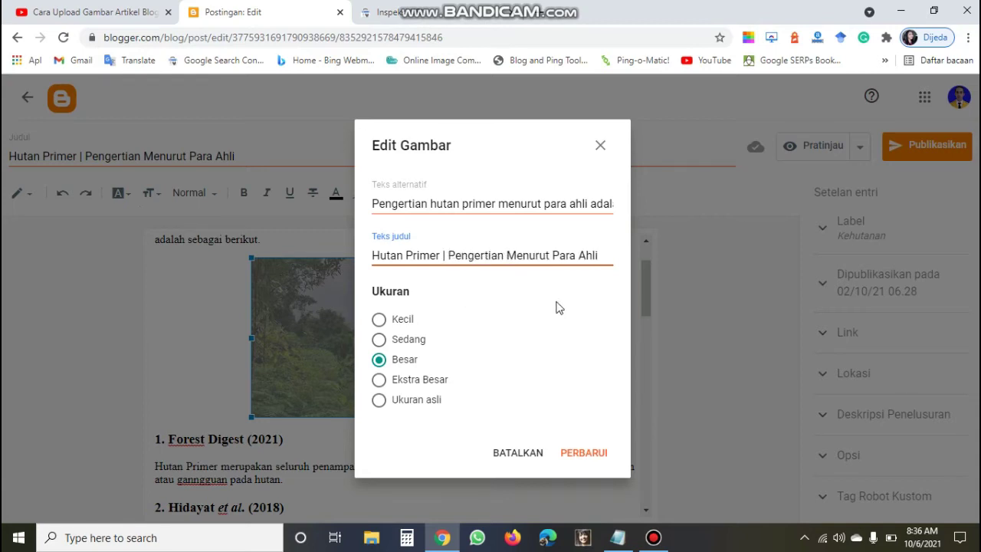
{"action": "left_click", "coordinate": [597, 455]}
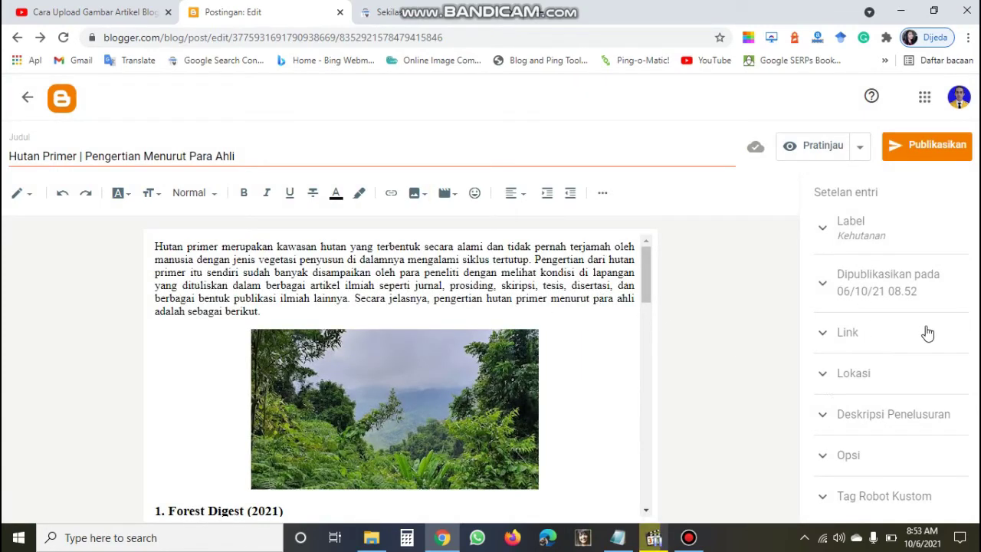
Check the post's automatic permalink and content once more, and publish the post to the blog
{"action": "left_click", "coordinate": [847, 337]}
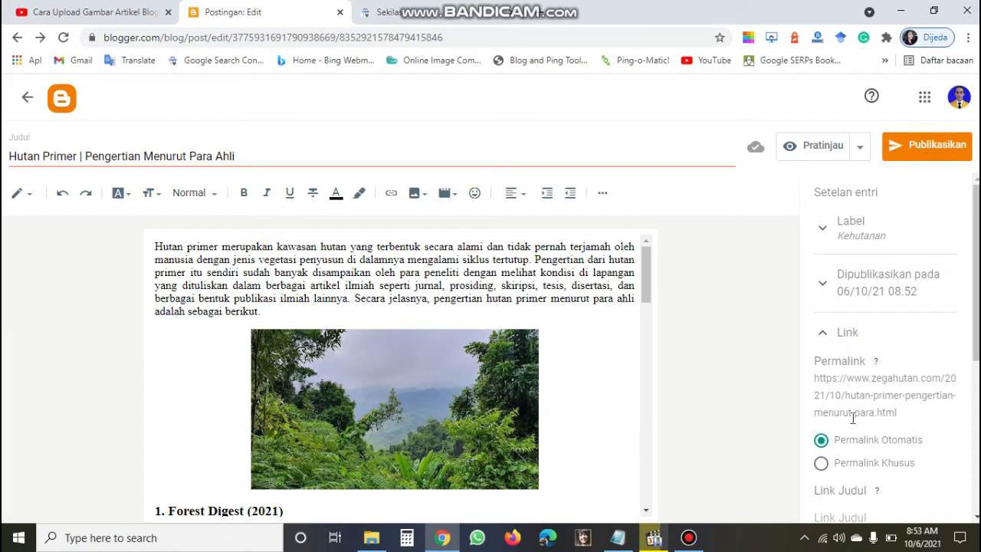
{"action": "left_click", "coordinate": [826, 339]}
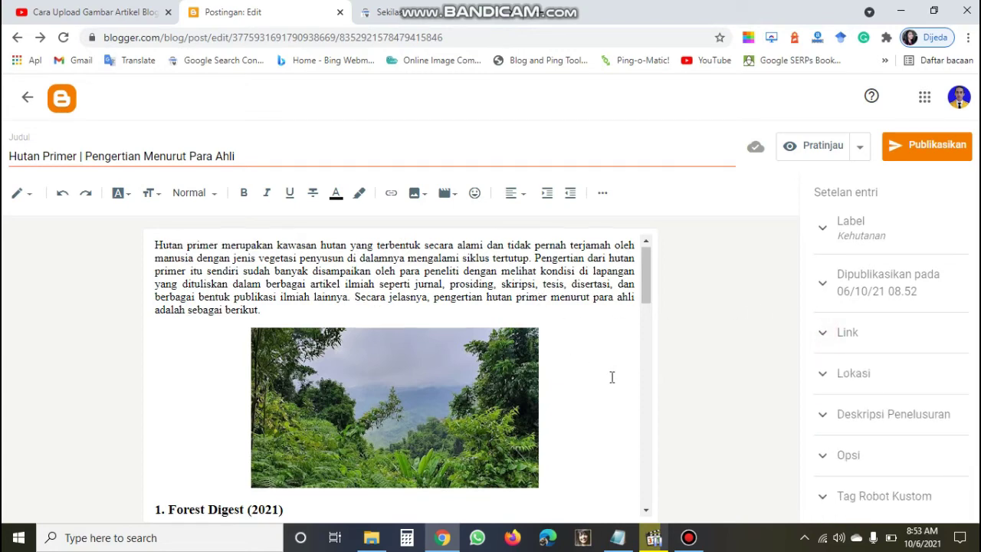
{"action": "scroll", "coordinate": [611, 376], "scroll_direction": "down", "scroll_amount": 5}
{"action": "scroll", "coordinate": [611, 368], "scroll_direction": "up", "scroll_amount": 3}
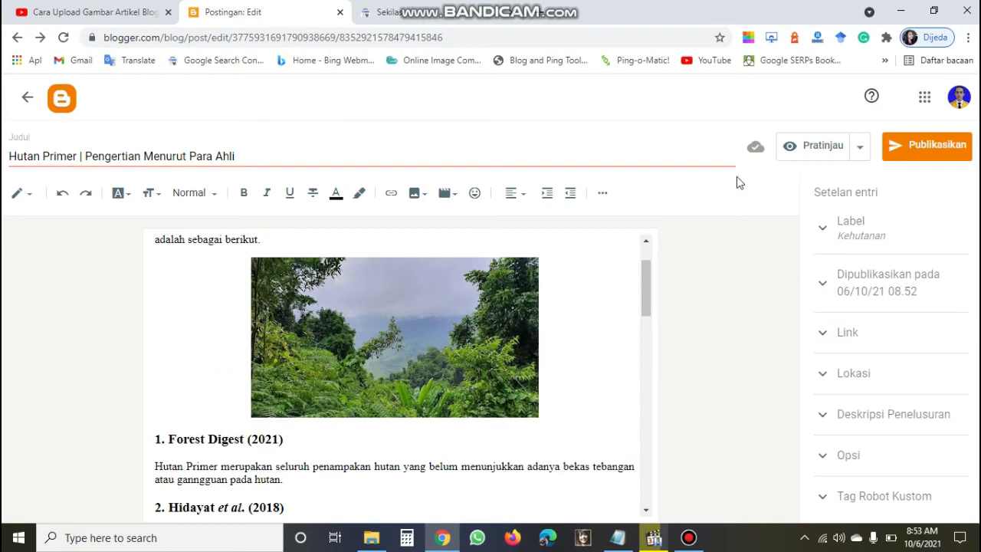
{"action": "left_click", "coordinate": [927, 150]}
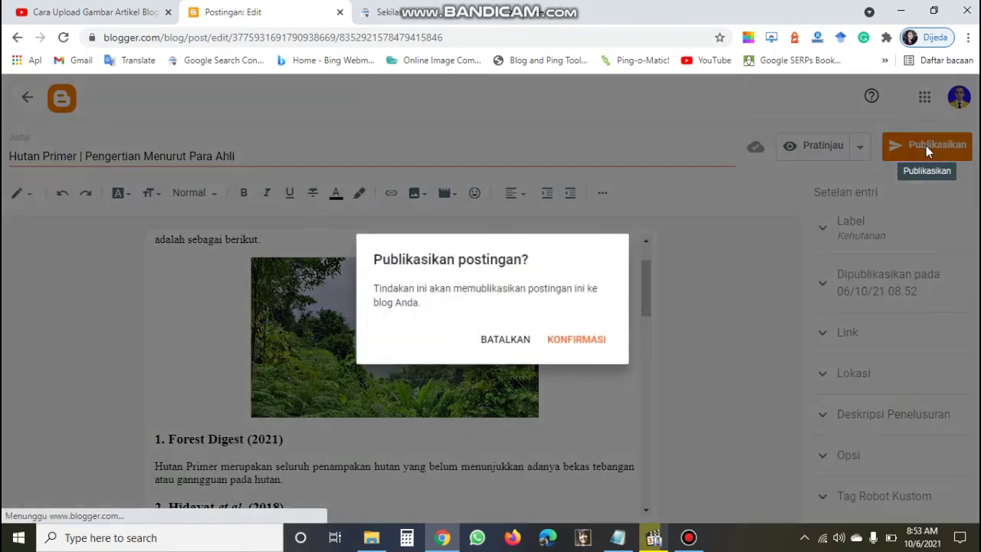
{"action": "left_click", "coordinate": [574, 346]}
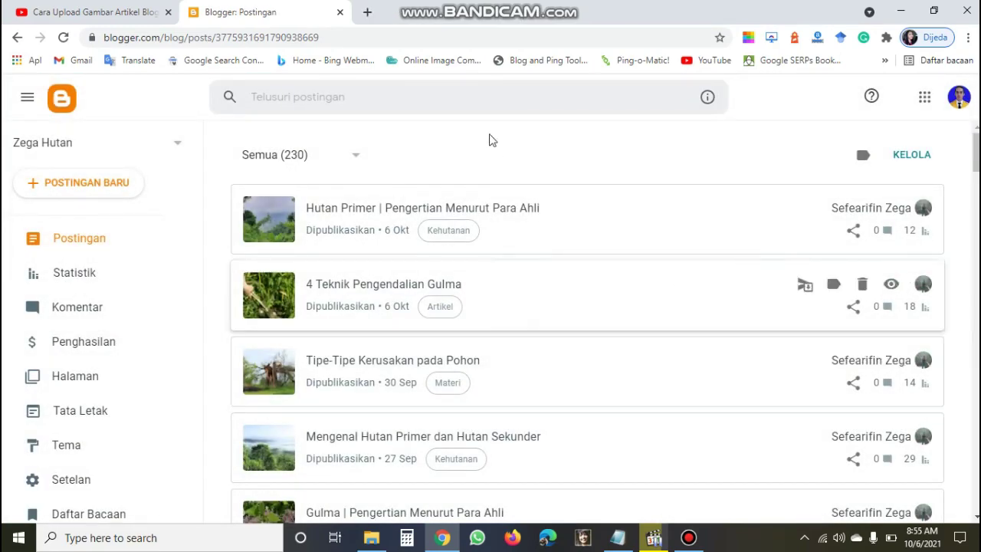
{"action": "left_click", "coordinate": [363, 13]}
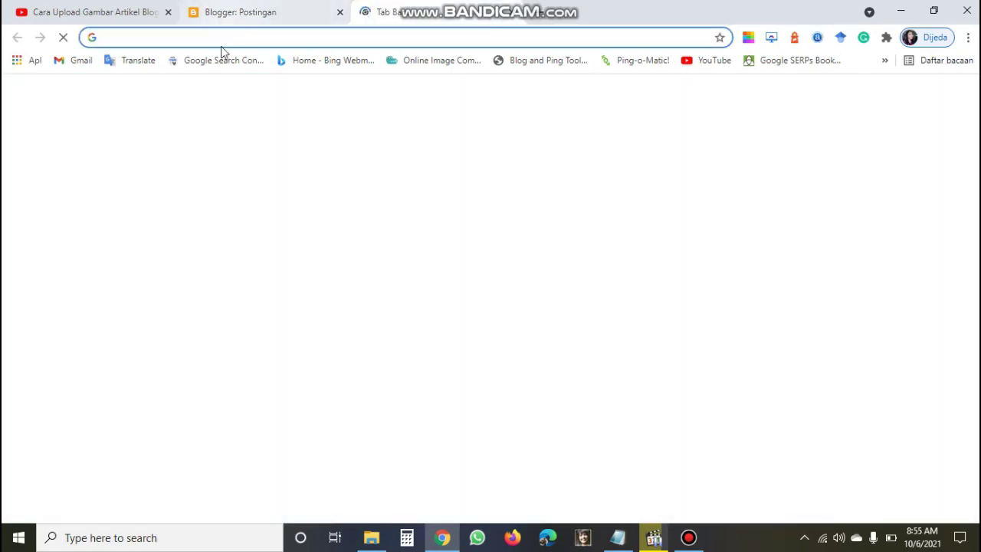
{"action": "left_click", "coordinate": [222, 60]}
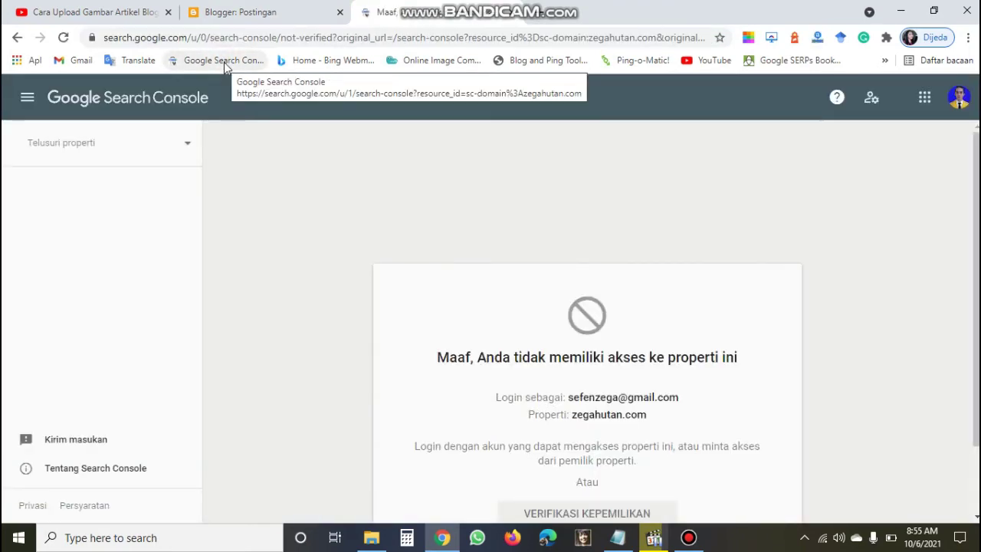
{"action": "left_click", "coordinate": [188, 144]}
{"action": "left_click", "coordinate": [132, 179]}
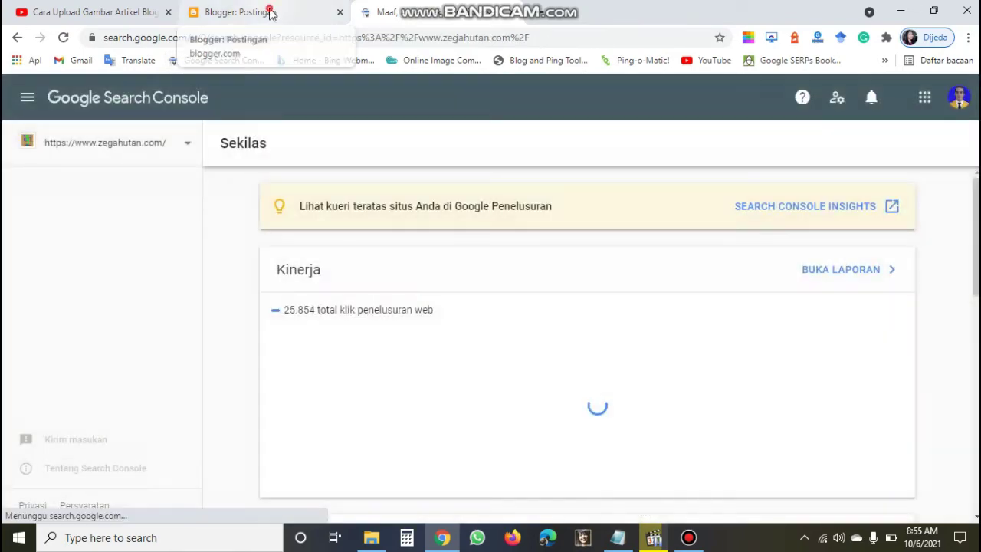
Open the published "Hutan Primer | Pengertian Menurut Para Ahli" post from the Blogger post list and copy its full URL
{"action": "left_click", "coordinate": [266, 11]}
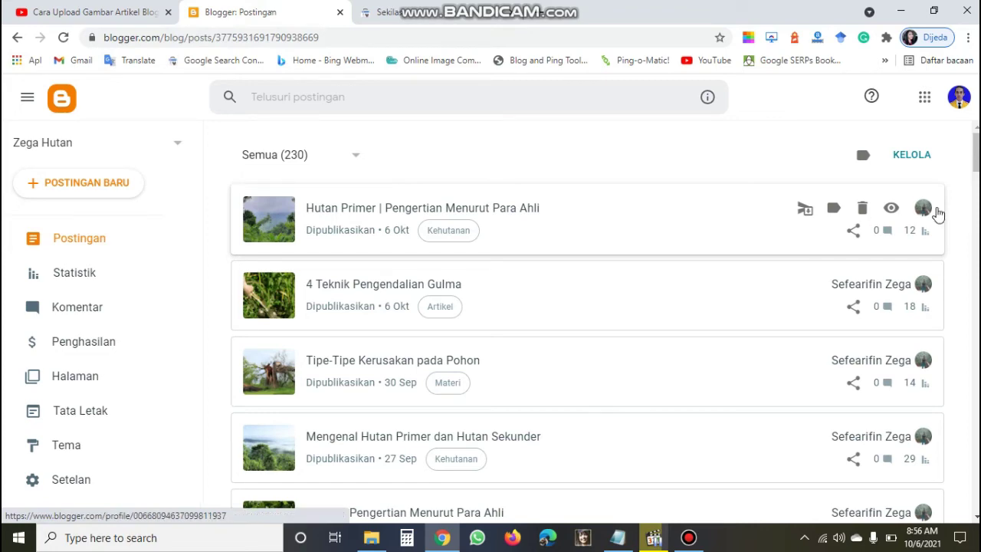
{"action": "left_click", "coordinate": [890, 209]}
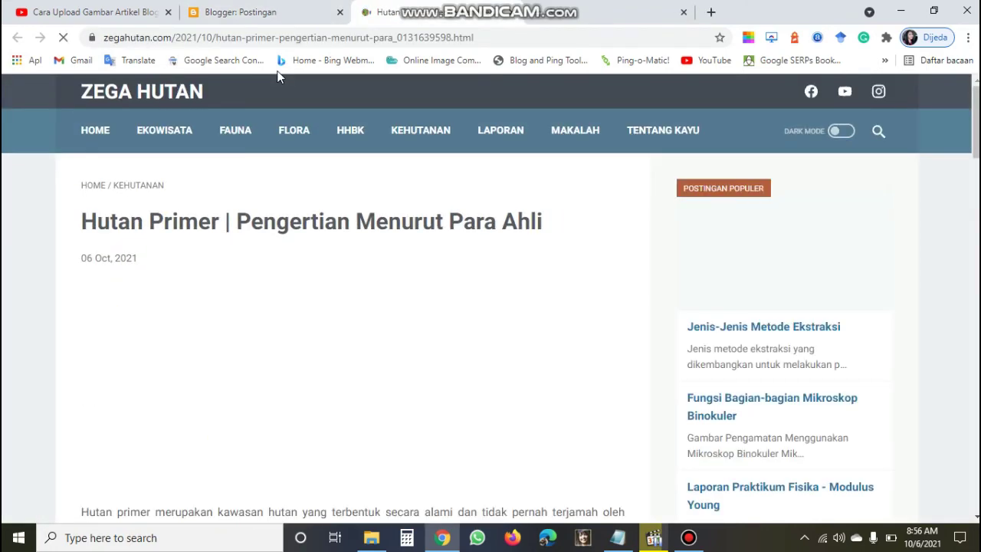
{"action": "left_click", "coordinate": [499, 37]}
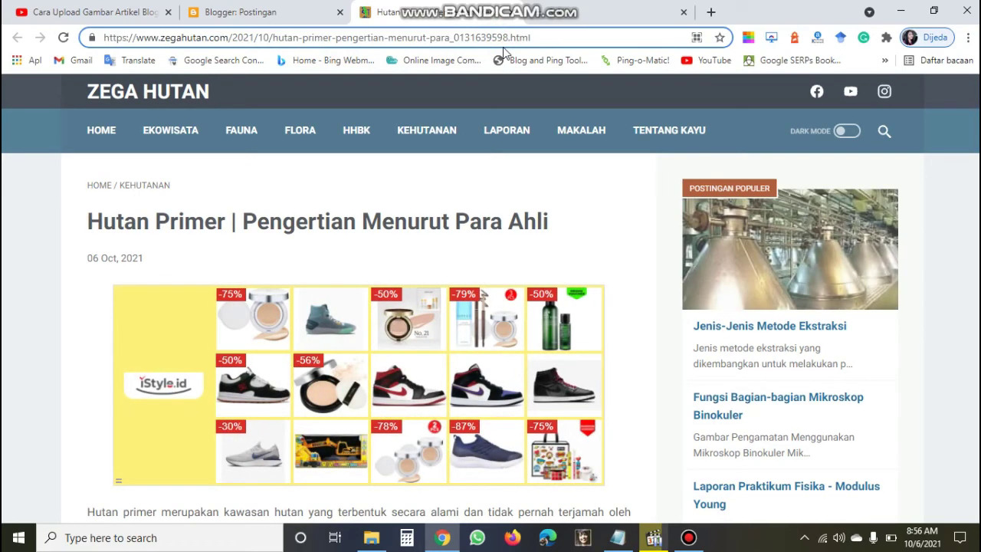
{"action": "key", "text": "ctrl+a"}
{"action": "right_click", "coordinate": [491, 40]}
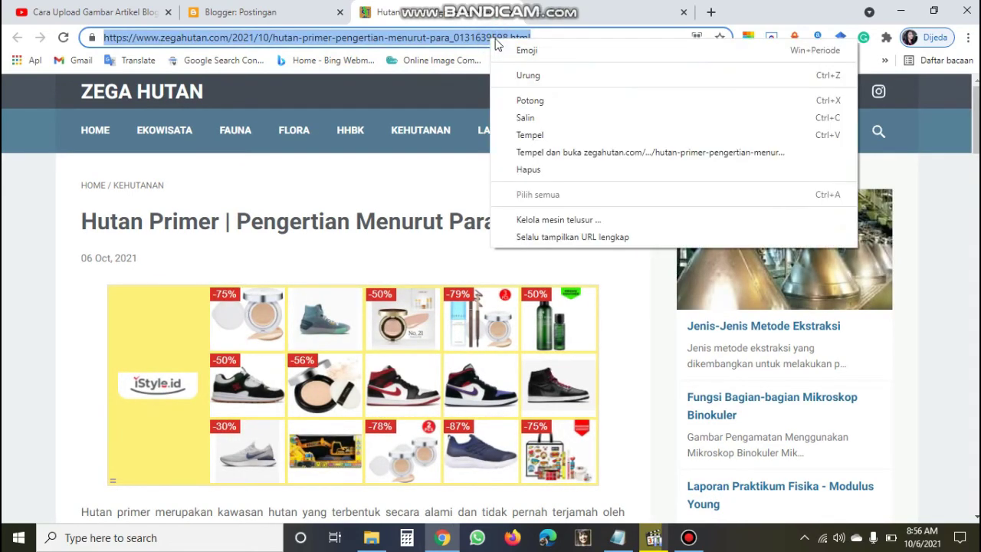
{"action": "left_click", "coordinate": [534, 120]}
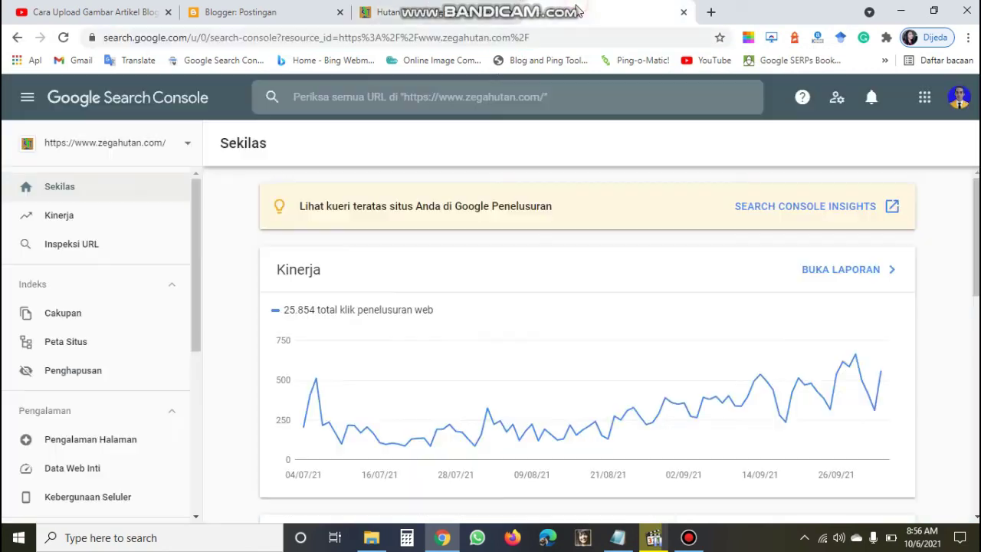
Inspect the copied post URL in Google Search Console, request indexing for it and dismiss the confirmation
{"action": "left_click", "coordinate": [93, 244]}
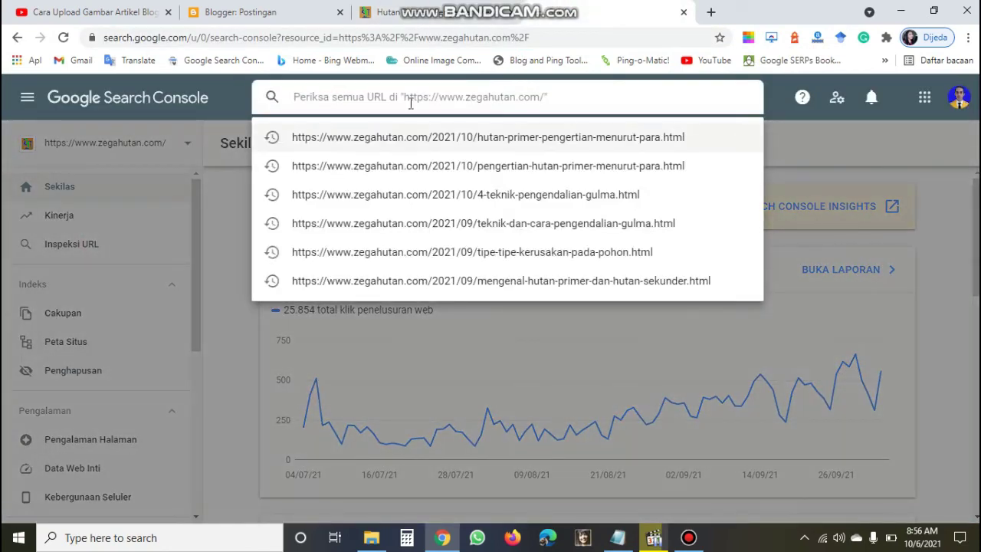
{"action": "right_click", "coordinate": [409, 98]}
{"action": "left_click", "coordinate": [449, 212]}
{"action": "key", "text": "Return"}
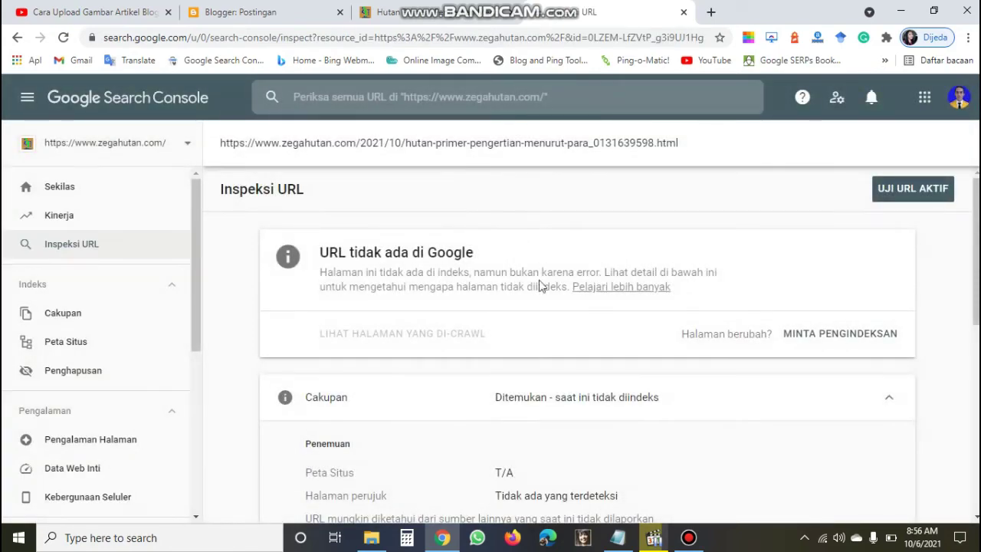
{"action": "left_click", "coordinate": [840, 337]}
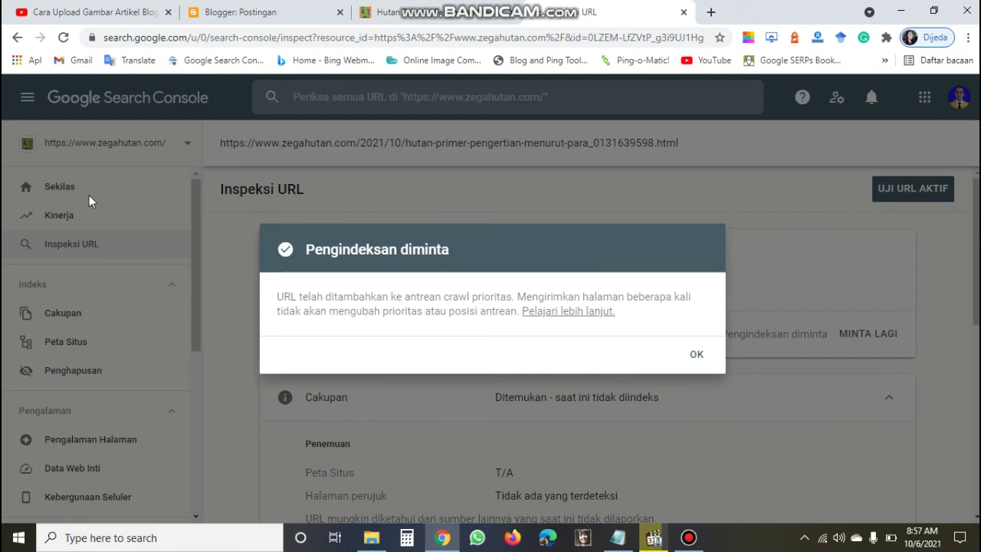
{"action": "left_click", "coordinate": [695, 356]}
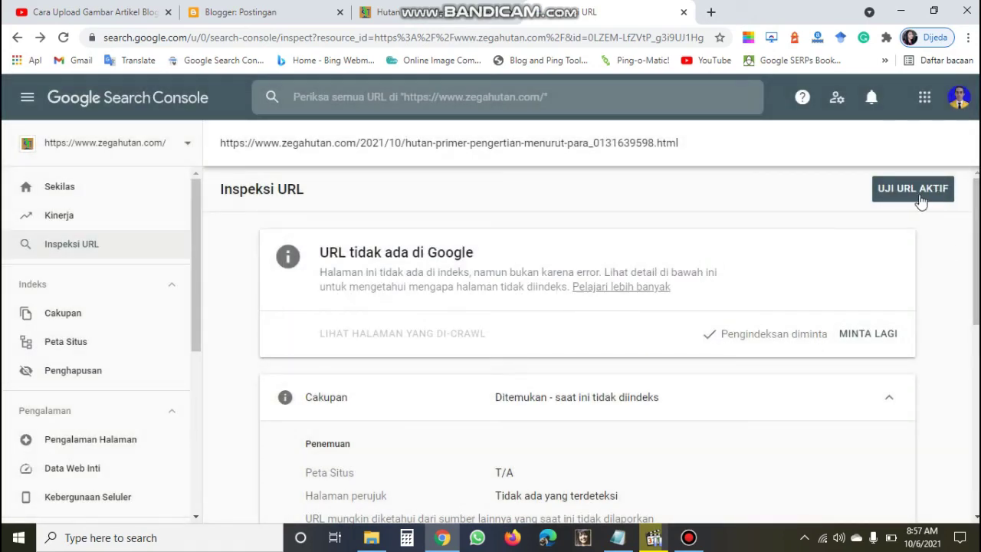
Run a live test of the inspected URL and look through its availability and enhancement results
{"action": "left_click", "coordinate": [923, 192]}
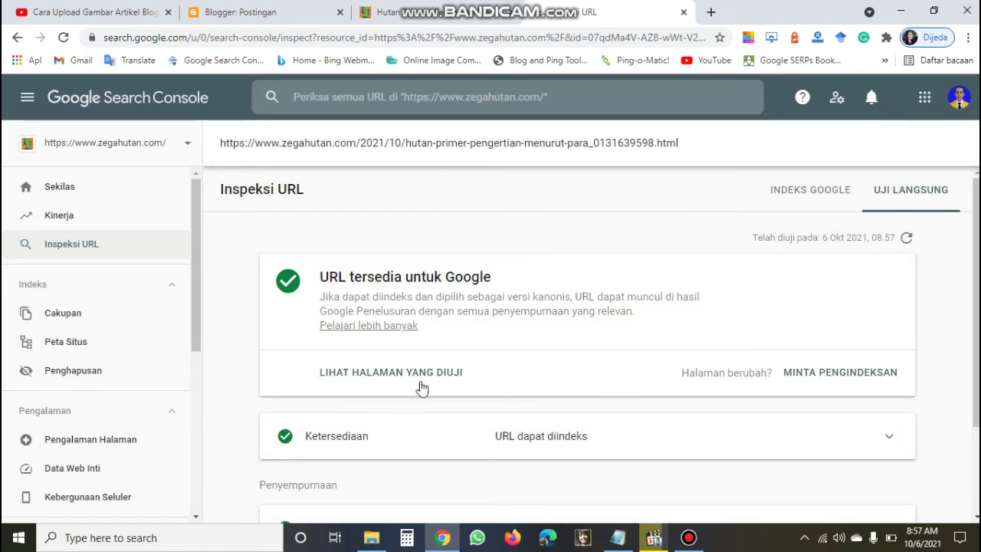
{"action": "scroll", "coordinate": [689, 345], "scroll_direction": "down", "scroll_amount": 2}
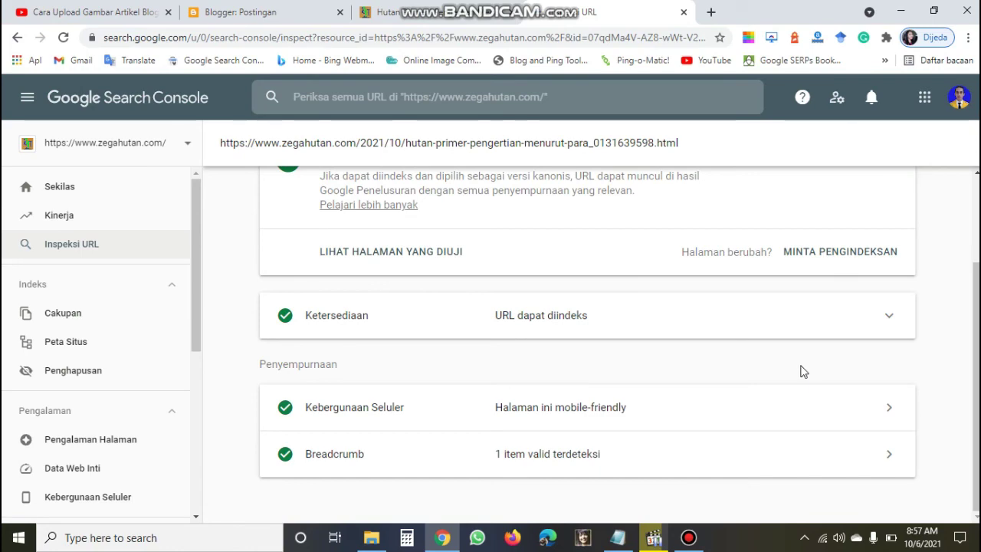
{"action": "scroll", "coordinate": [542, 301], "scroll_direction": "up", "scroll_amount": 2}
Switch to the "Link Blog Mati" note in Notepad and copy the dead link ending in pengertian-hutan-primer-menurut-para.html
{"action": "left_click", "coordinate": [617, 537]}
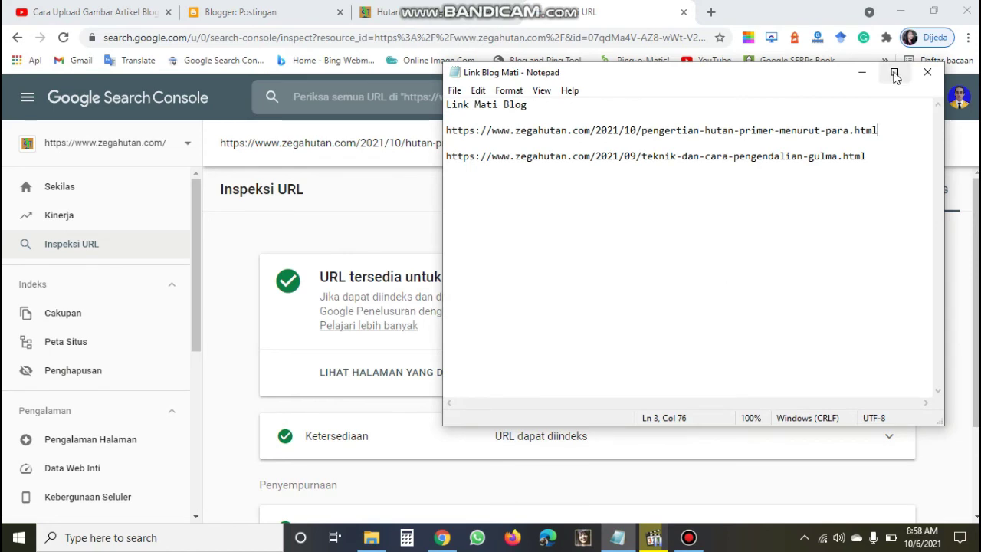
{"action": "left_click_drag", "start_coordinate": [879, 129], "coordinate": [513, 124]}
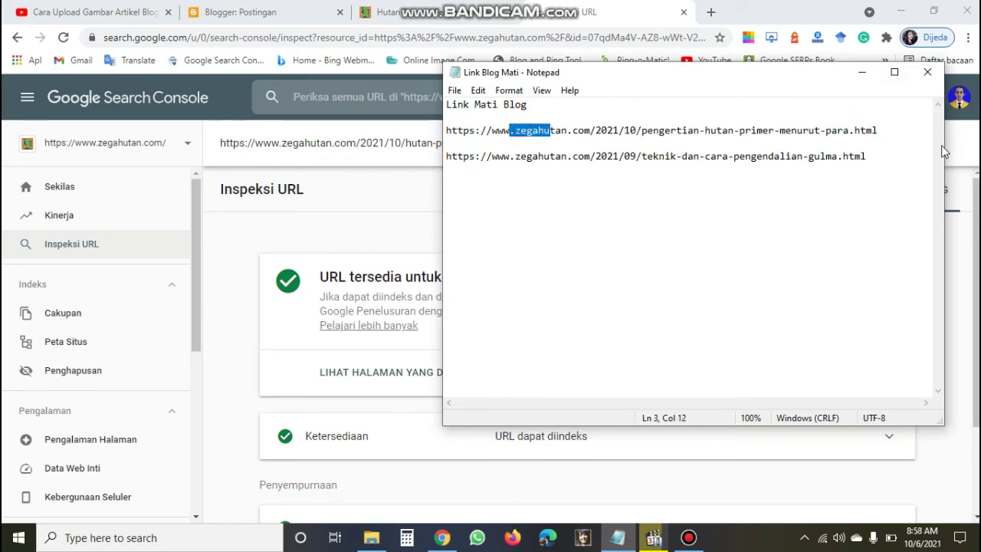
{"action": "left_click", "coordinate": [892, 130]}
{"action": "left_click", "coordinate": [712, 118]}
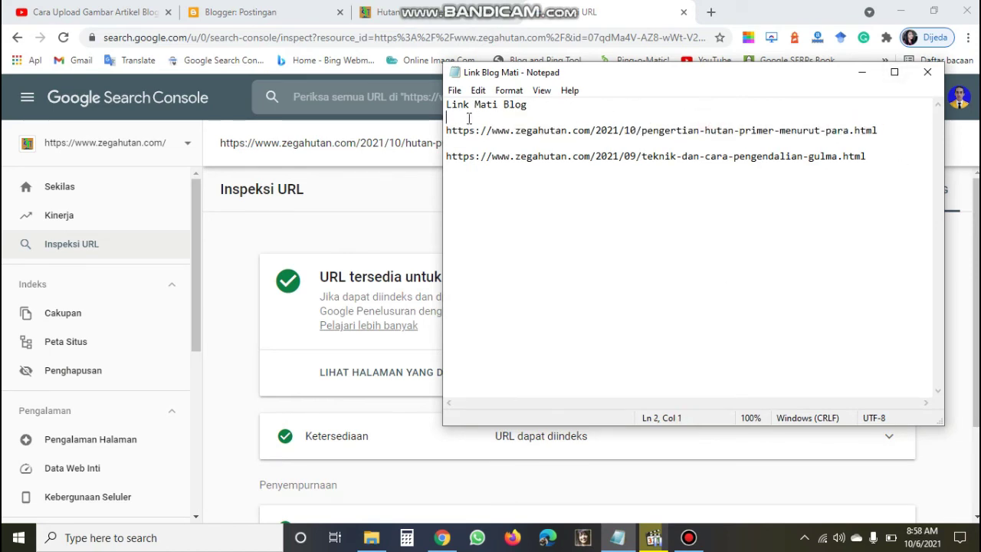
{"action": "left_click_drag", "start_coordinate": [444, 129], "coordinate": [630, 125]}
{"action": "right_click", "coordinate": [630, 125]}
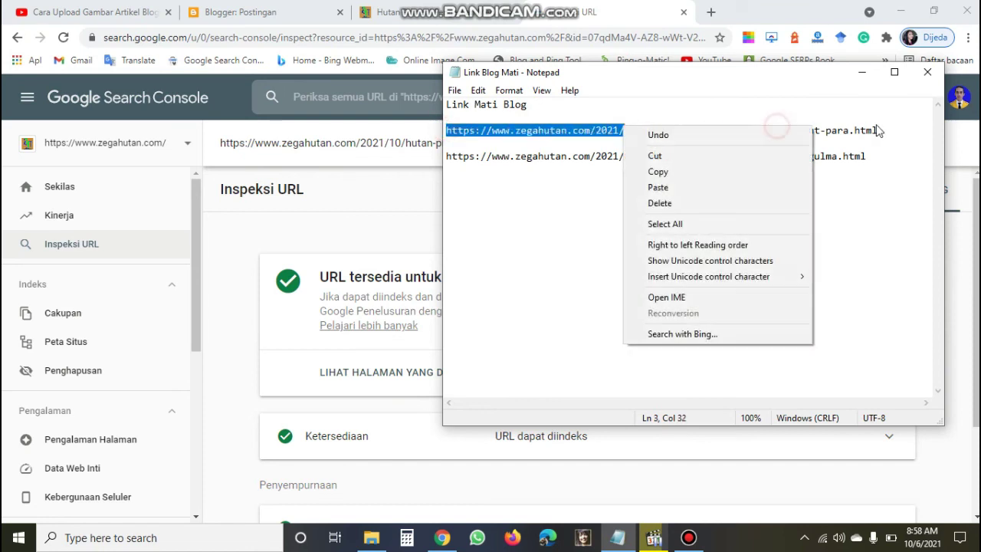
{"action": "double_click", "coordinate": [879, 126]}
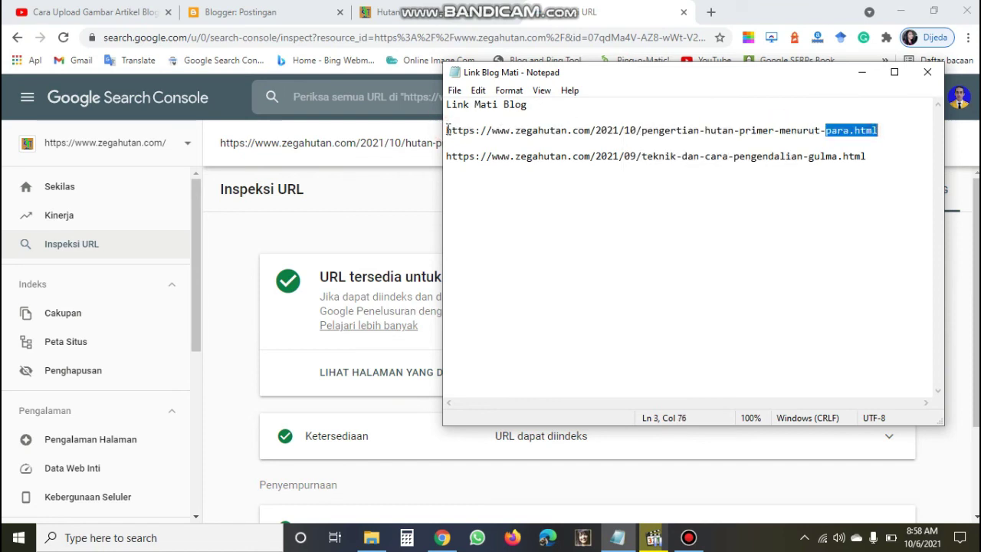
{"action": "left_click_drag", "start_coordinate": [447, 131], "coordinate": [878, 130]}
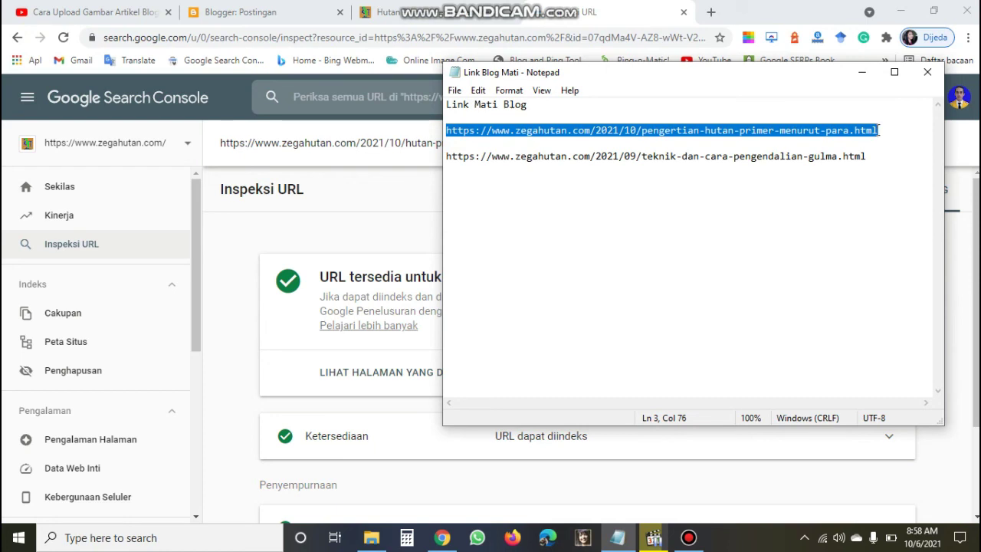
{"action": "right_click", "coordinate": [878, 131]}
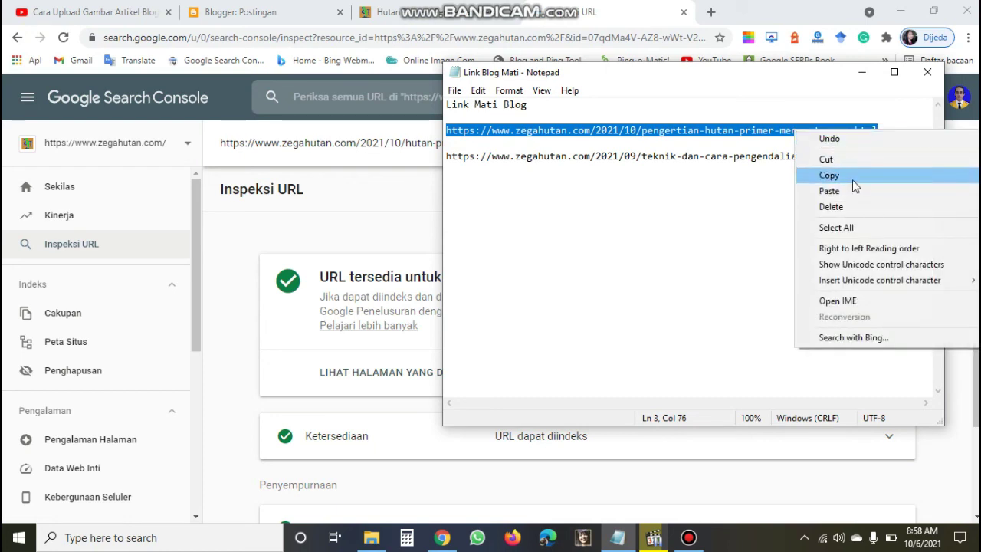
{"action": "left_click", "coordinate": [852, 178]}
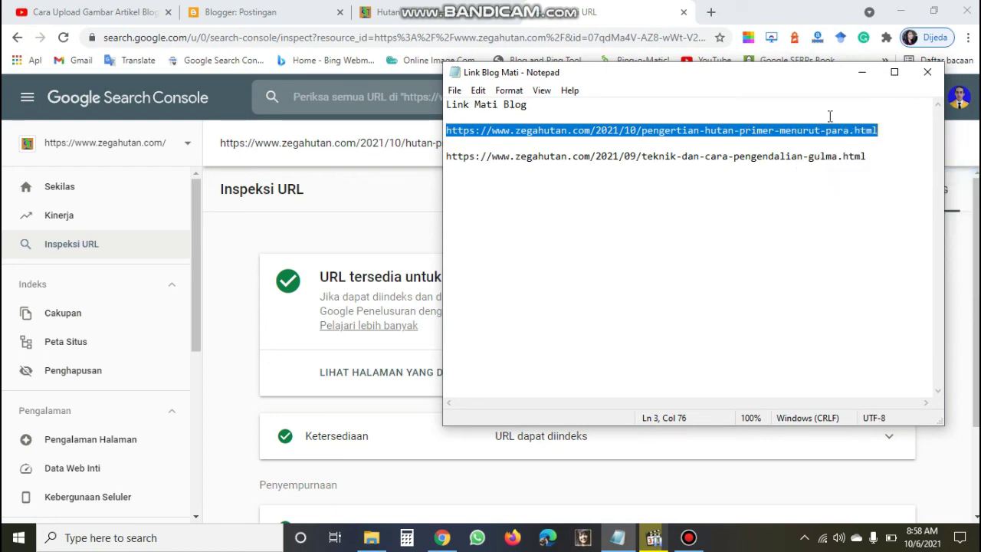
In Search Console, submit a cached-URL removal request for only the copied dead link and check its entry among the submitted requests
{"action": "left_click", "coordinate": [793, 7]}
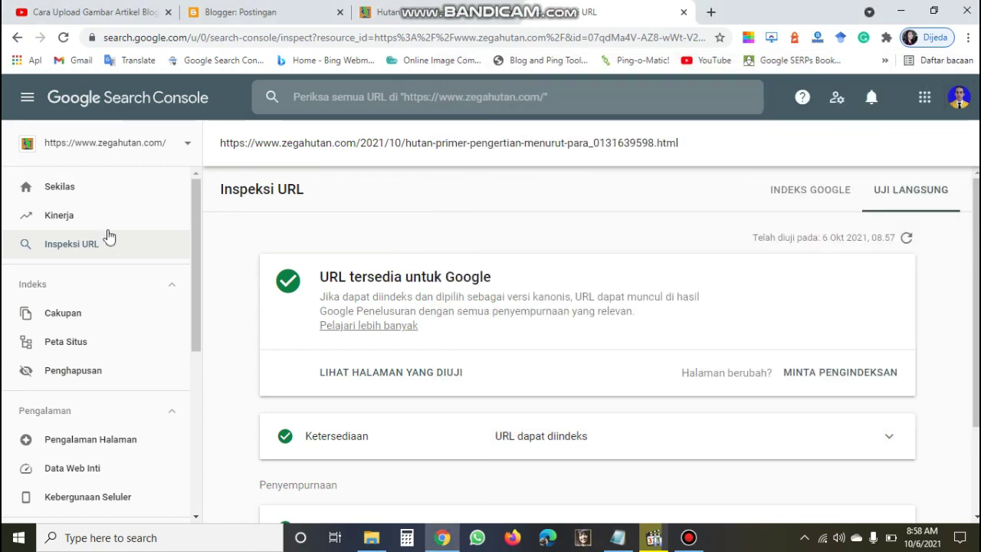
{"action": "left_click", "coordinate": [85, 370]}
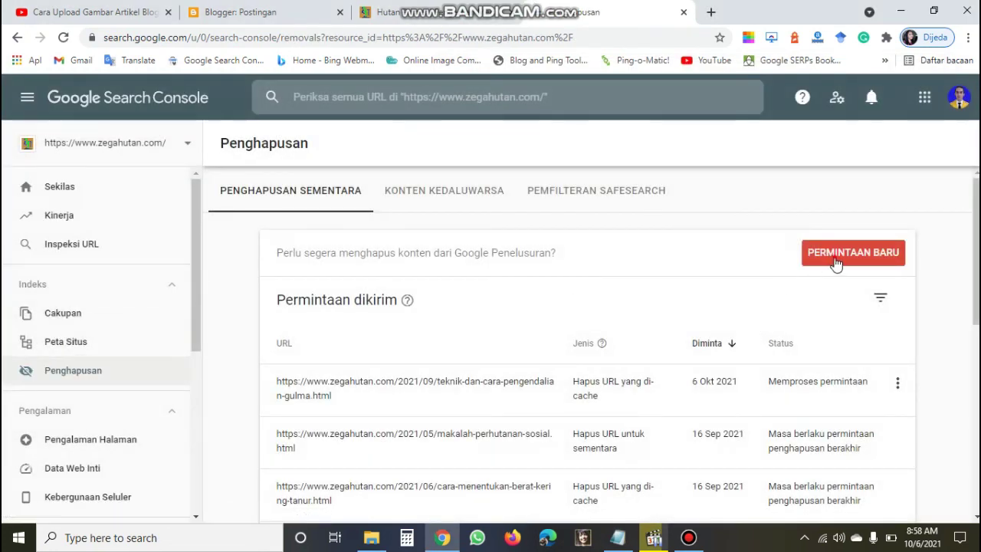
{"action": "left_click", "coordinate": [836, 260]}
{"action": "left_click", "coordinate": [543, 170]}
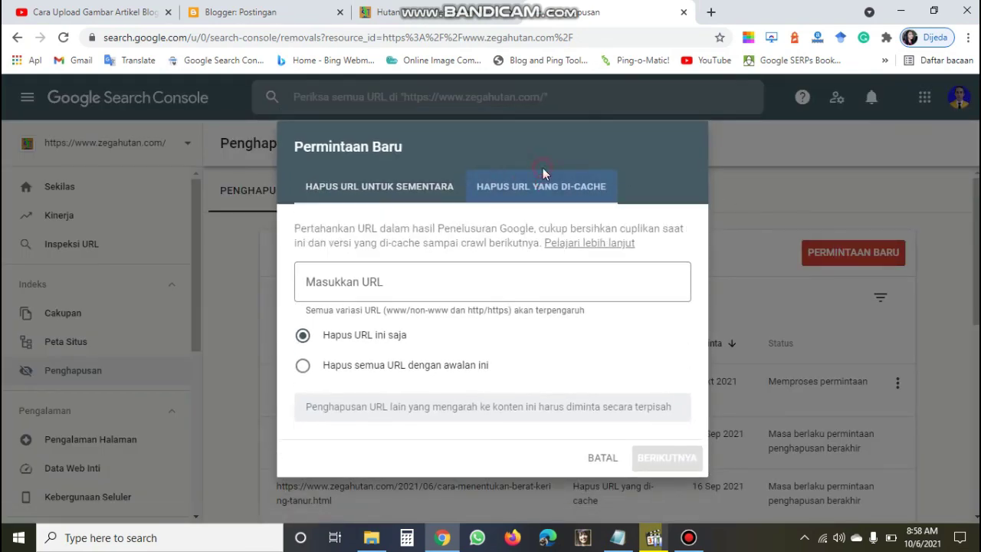
{"action": "left_click", "coordinate": [337, 282]}
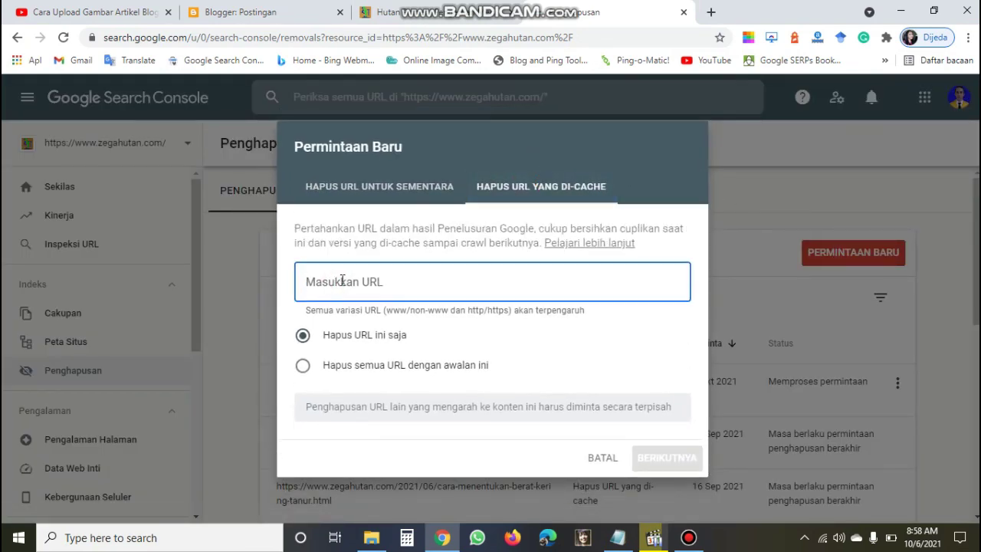
{"action": "key", "text": "ctrl+v"}
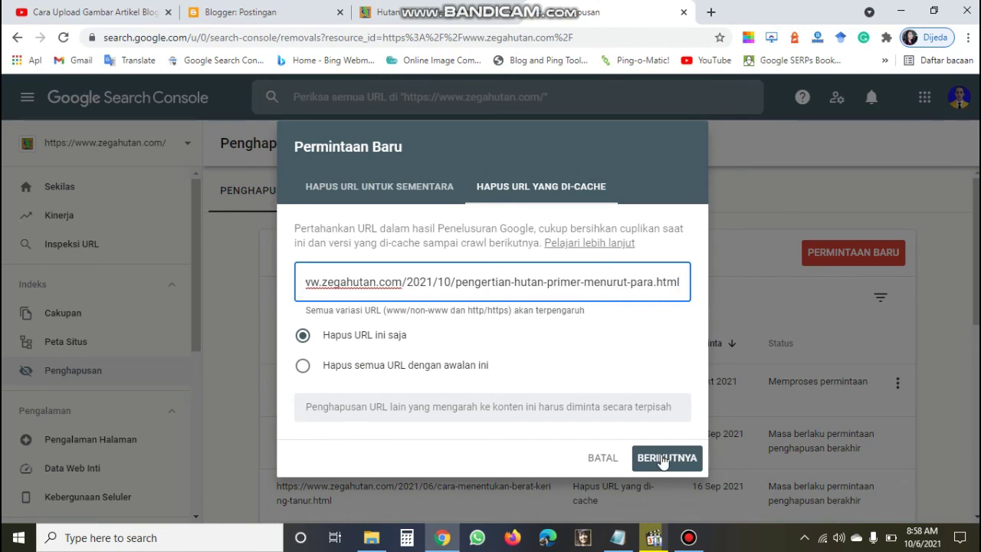
{"action": "left_click", "coordinate": [657, 458]}
{"action": "left_click", "coordinate": [639, 383]}
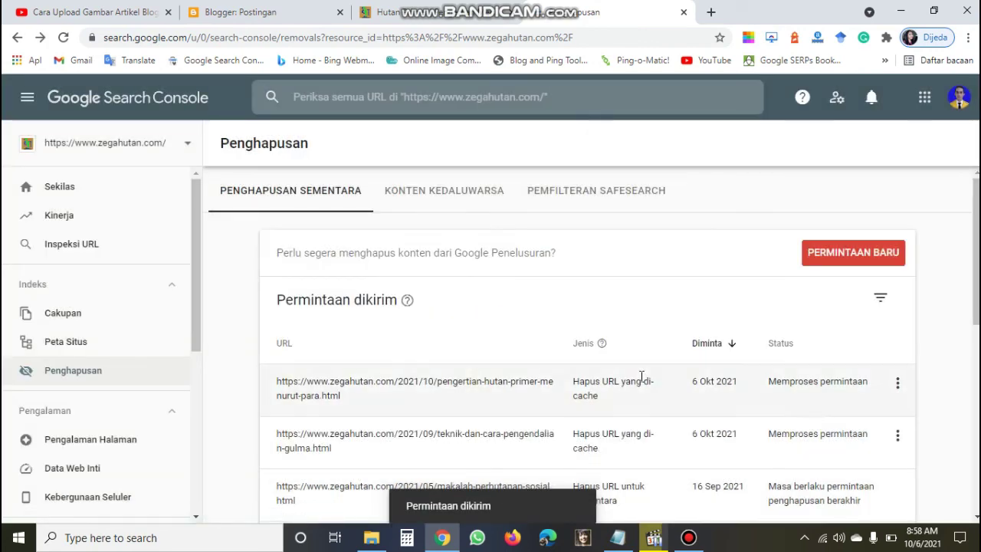
{"action": "scroll", "coordinate": [901, 379], "scroll_direction": "down", "scroll_amount": 1}
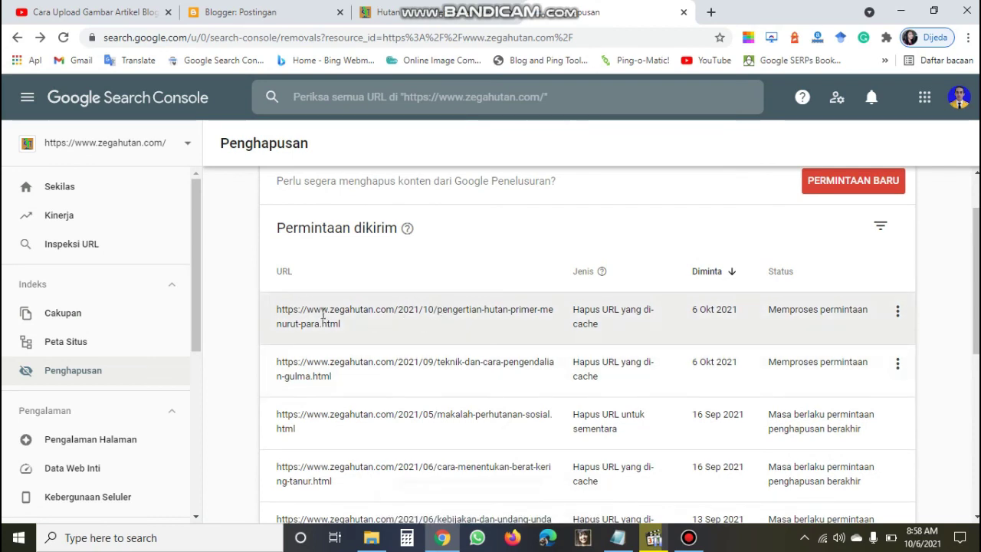
{"action": "left_click_drag", "start_coordinate": [276, 310], "coordinate": [340, 325]}
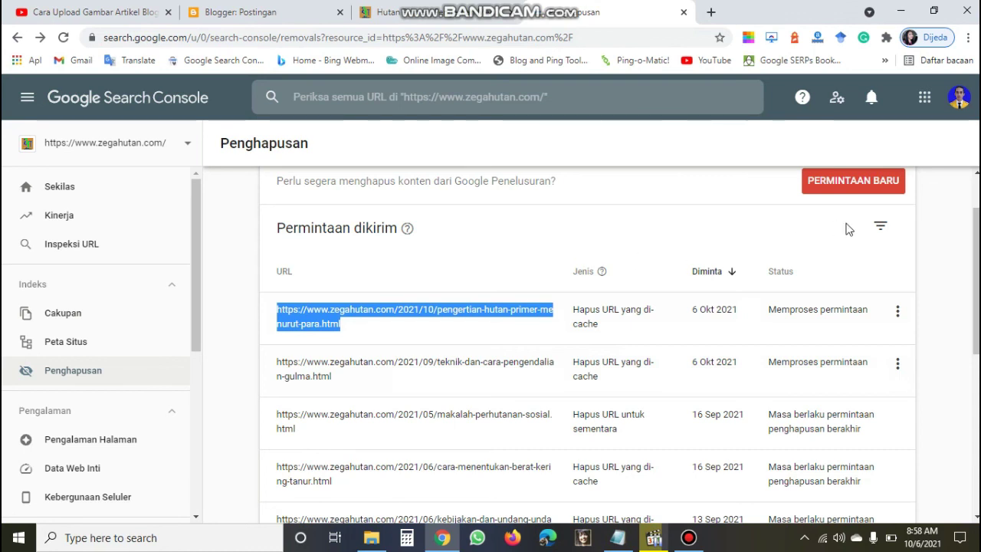
{"action": "left_click", "coordinate": [924, 243]}
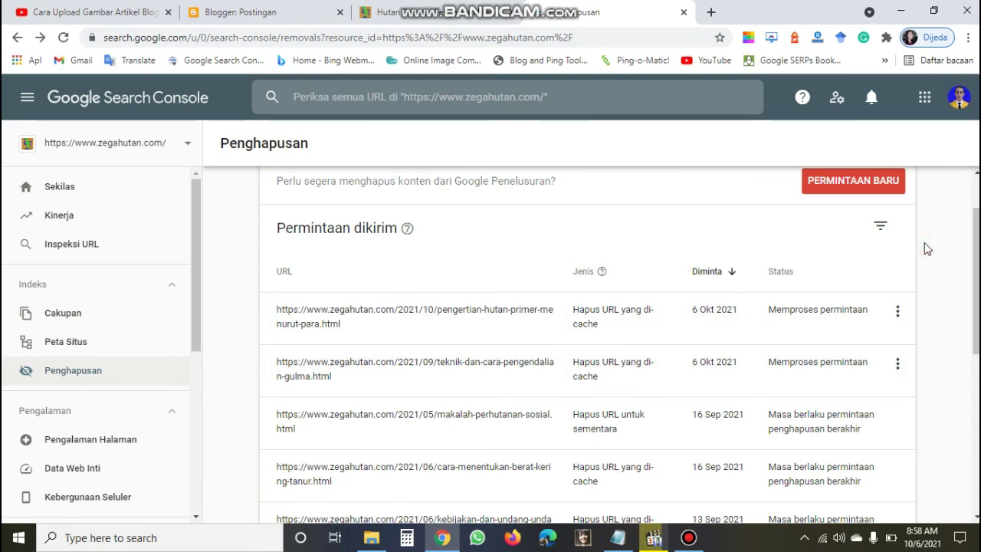